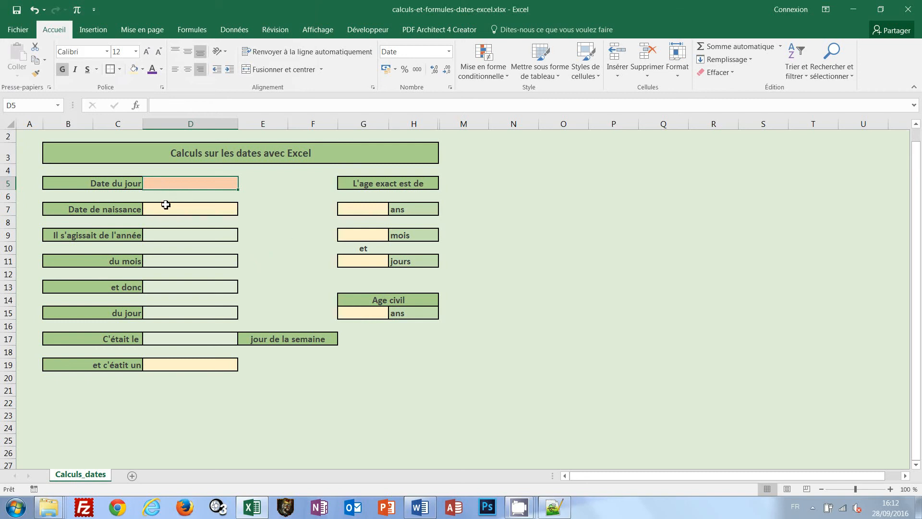
Insert the current date as a fixed value in the Date du jour cell D5 and clear it again
{"action": "left_click", "coordinate": [165, 207]}
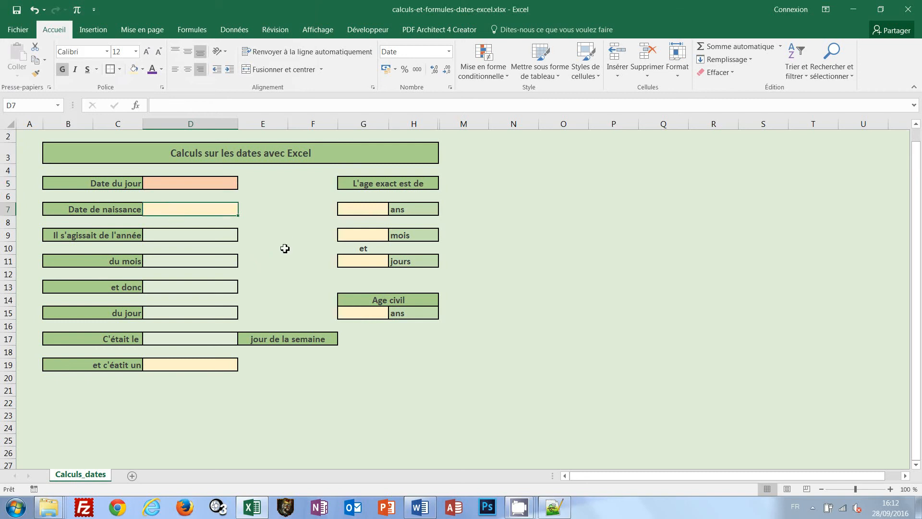
{"action": "left_click", "coordinate": [179, 183]}
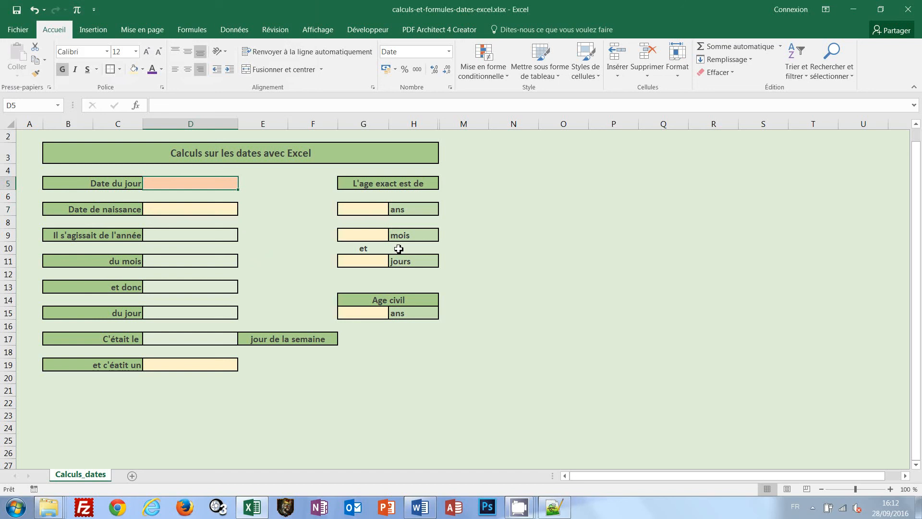
{"action": "key", "text": "ctrl+semicolon"}
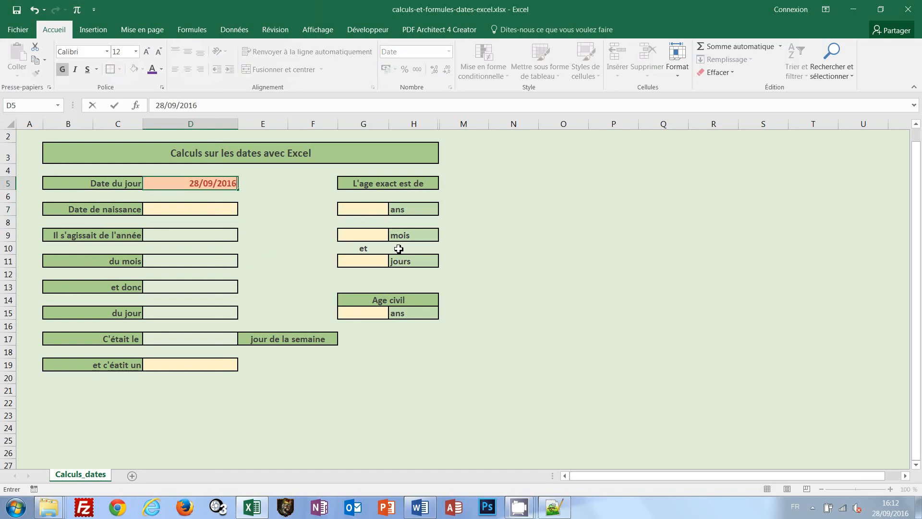
{"action": "key", "text": "ctrl+Return"}
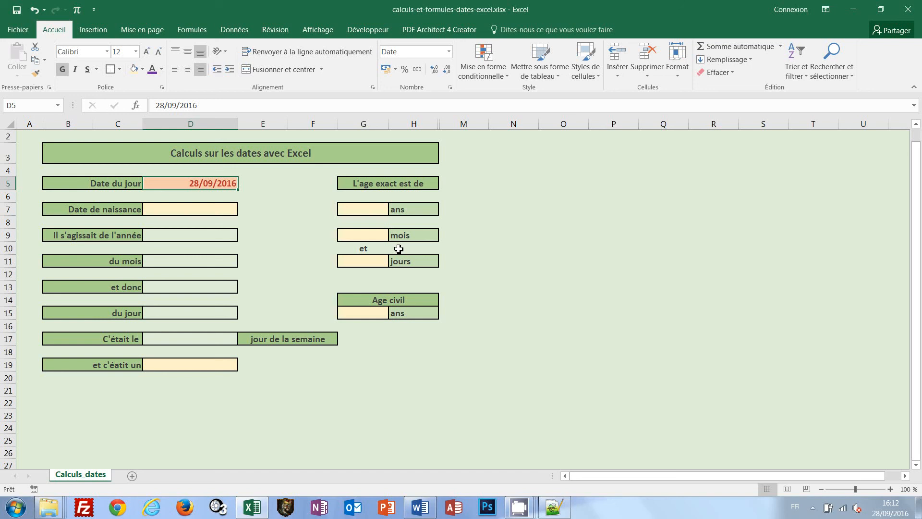
{"action": "key", "text": "Delete"}
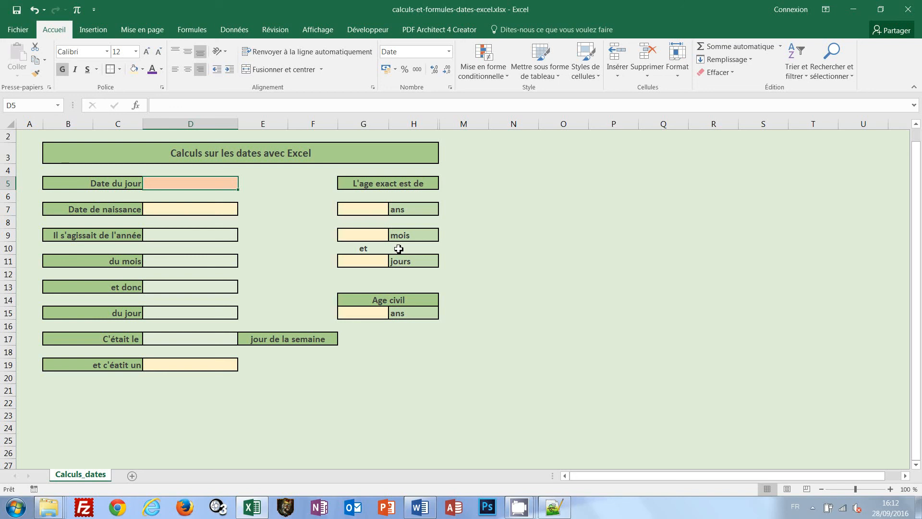
Enter the formula =AUJOURDHUI() in cell D5 for the Date du jour
{"action": "type", "text": "="}
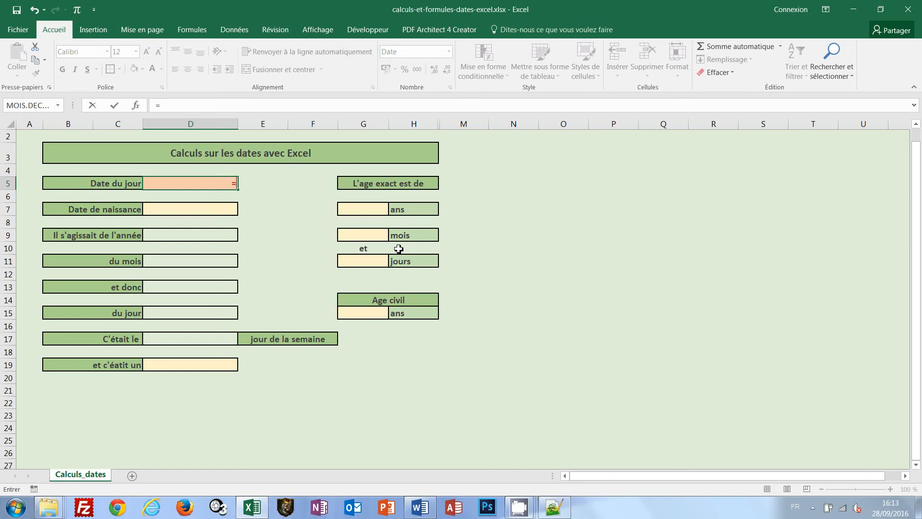
{"action": "type", "text": "auj"}
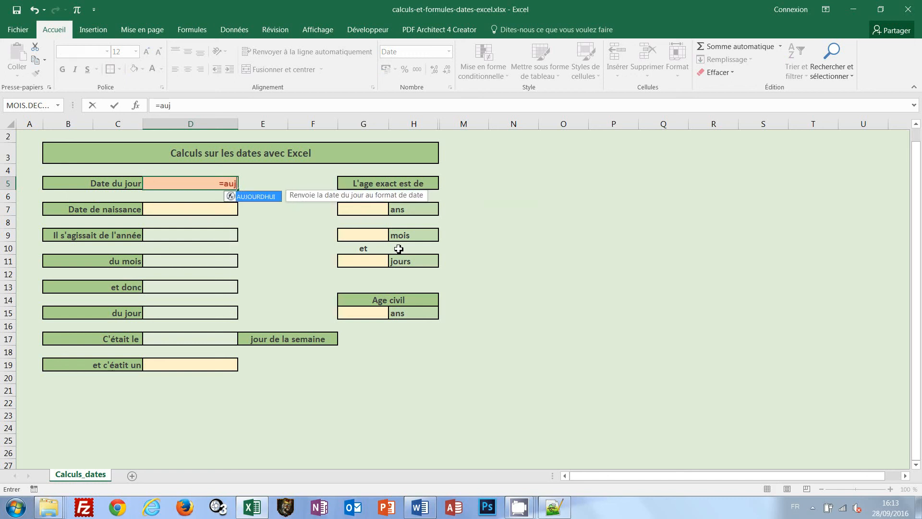
{"action": "type", "text": "ourdhui"}
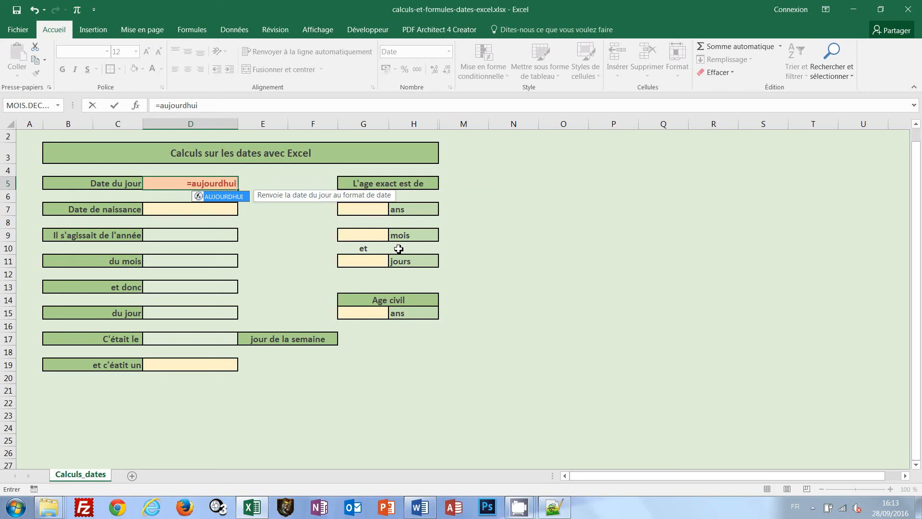
{"action": "type", "text": "("}
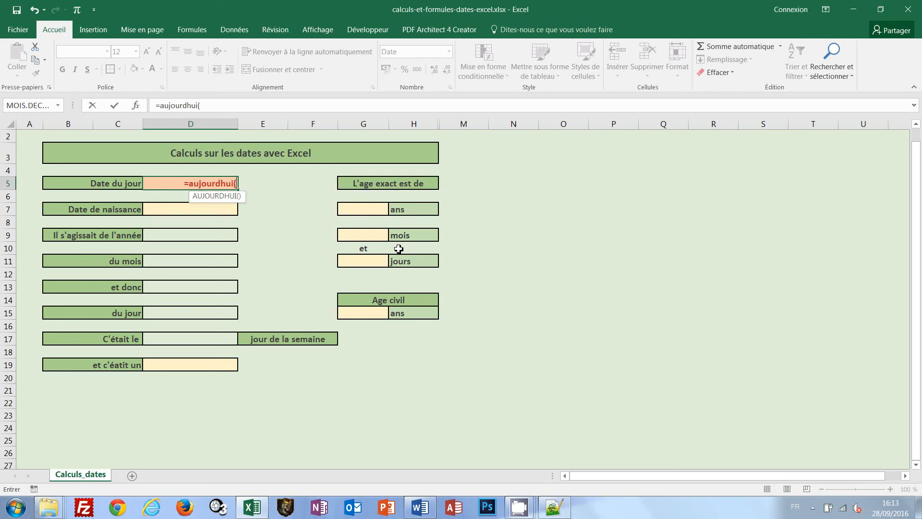
{"action": "type", "text": ")"}
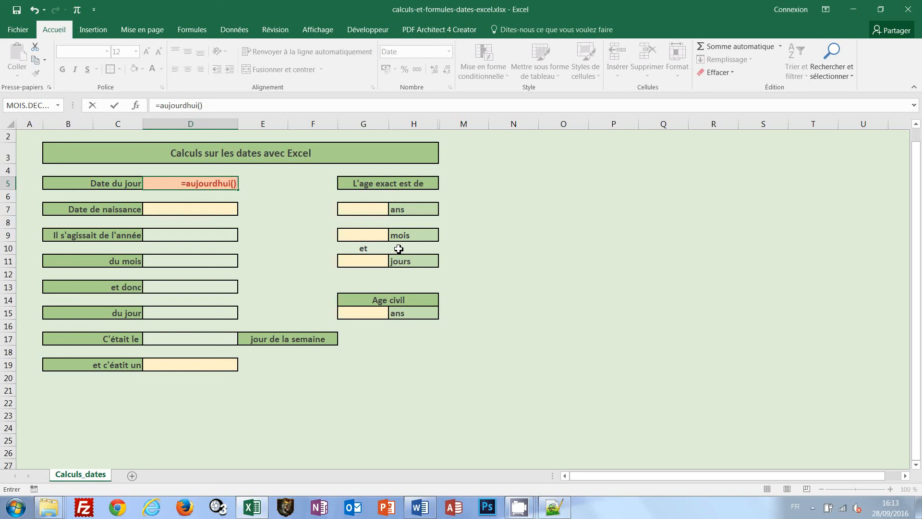
{"action": "key", "text": "ctrl+Return"}
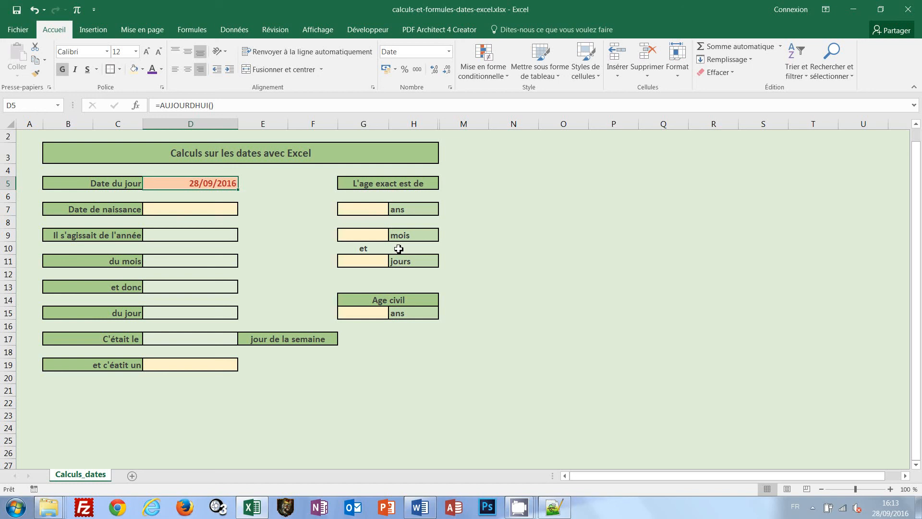
Enter the person's date of birth in the Date de naissance cell D7
{"action": "left_click", "coordinate": [223, 209]}
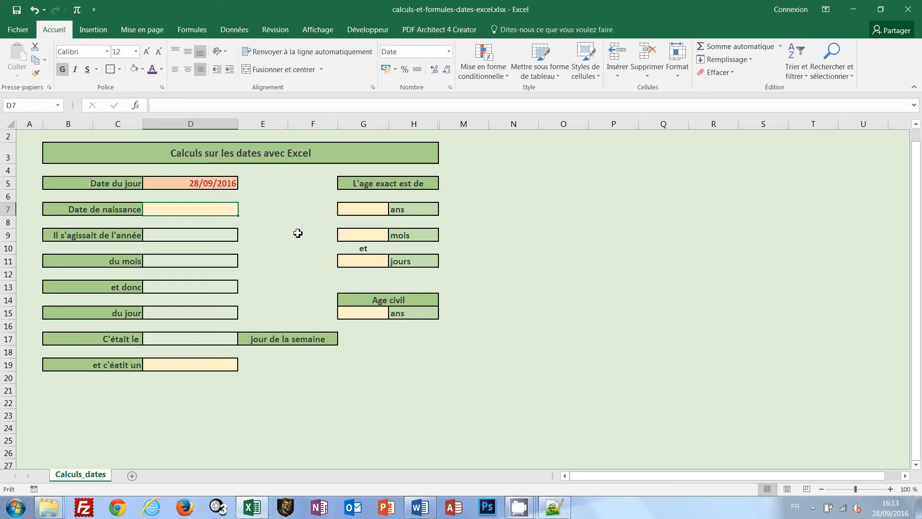
{"action": "type", "text": "27/"}
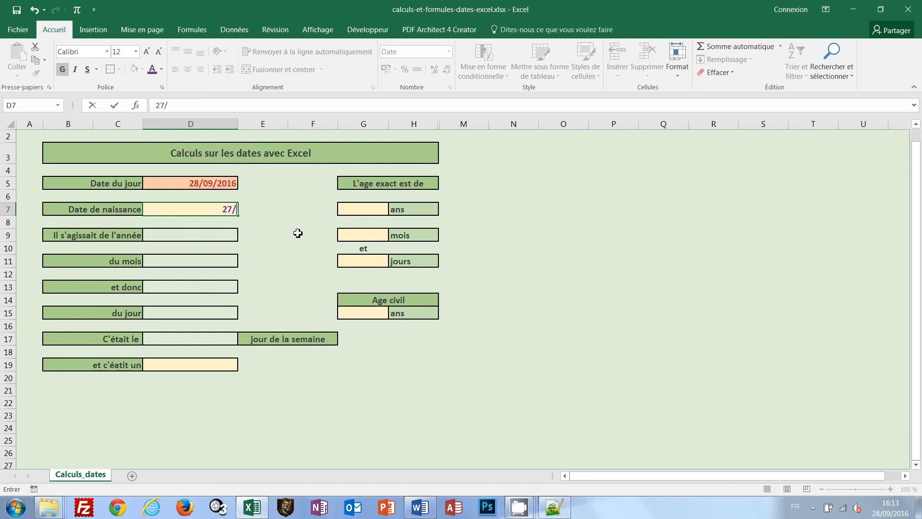
{"action": "type", "text": "04/1990"}
{"action": "key", "text": "Return"}
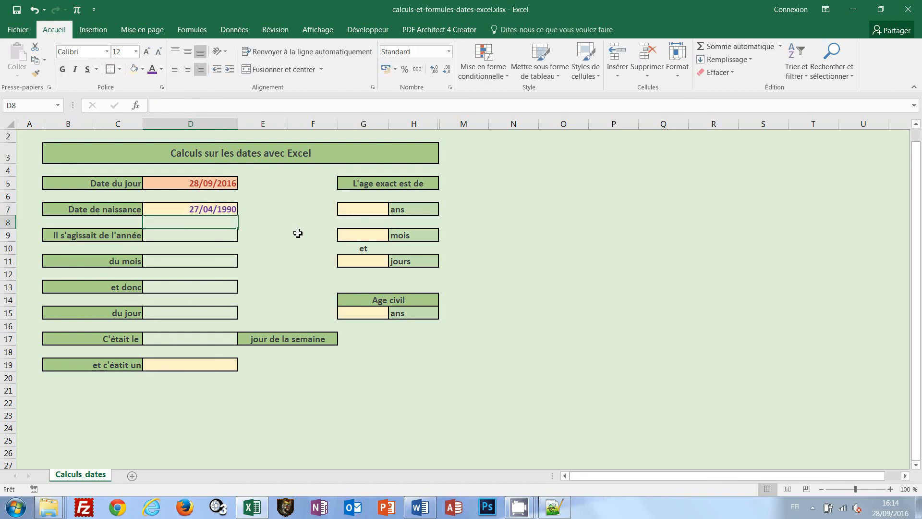
Extract the birth year in cell D9 with the formula =ANNEE(D7)
{"action": "left_click", "coordinate": [204, 239]}
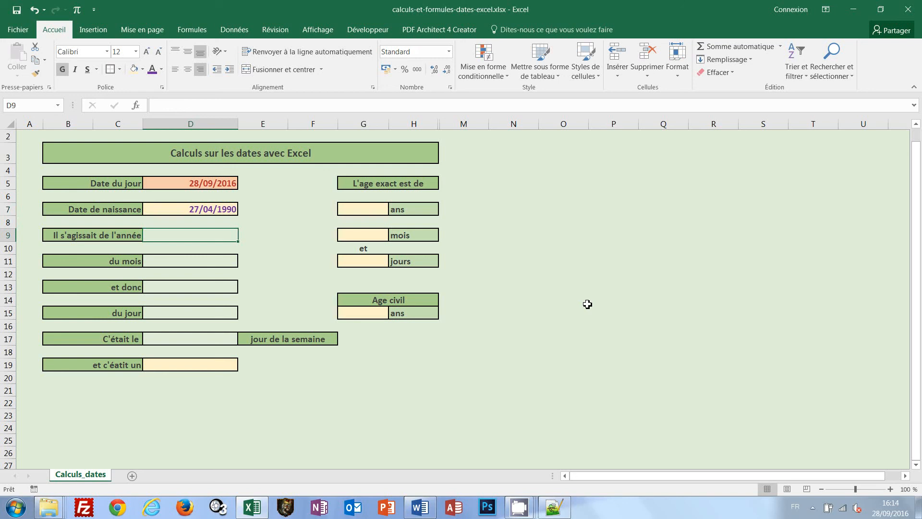
{"action": "type", "text": "="}
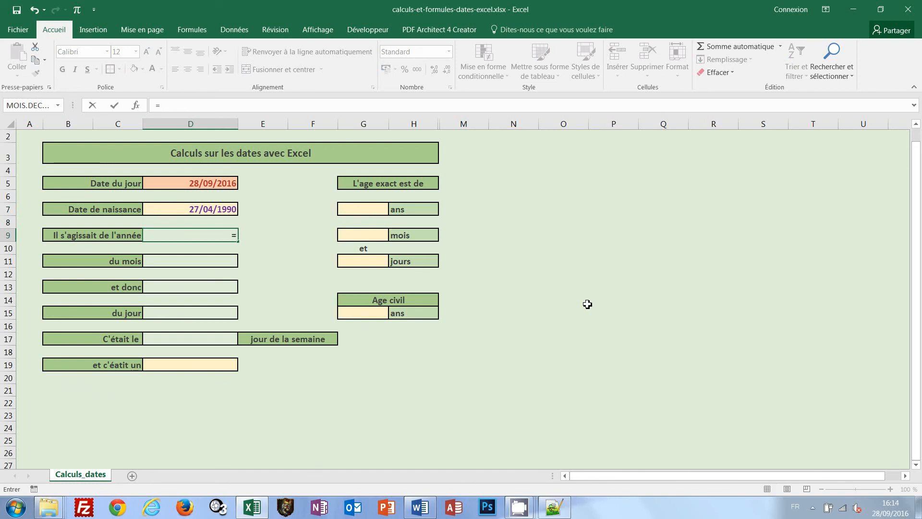
{"action": "type", "text": "a"}
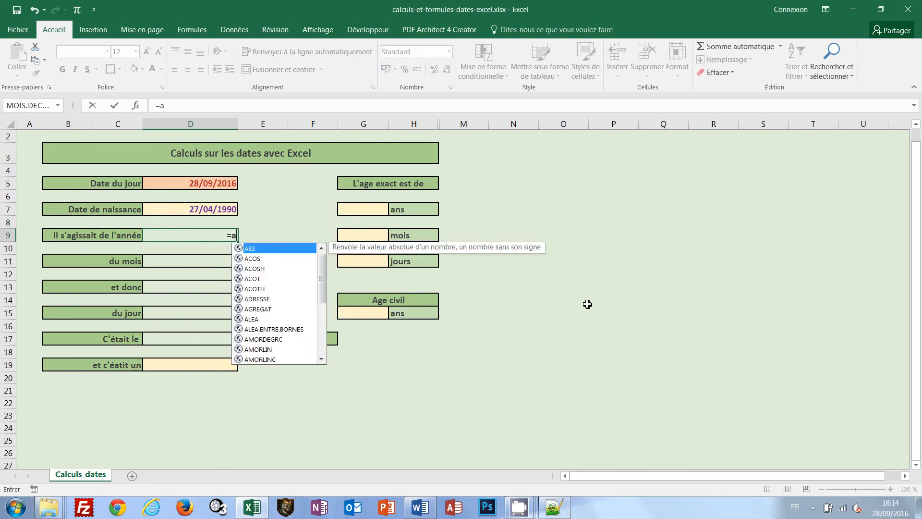
{"action": "type", "text": "nne"}
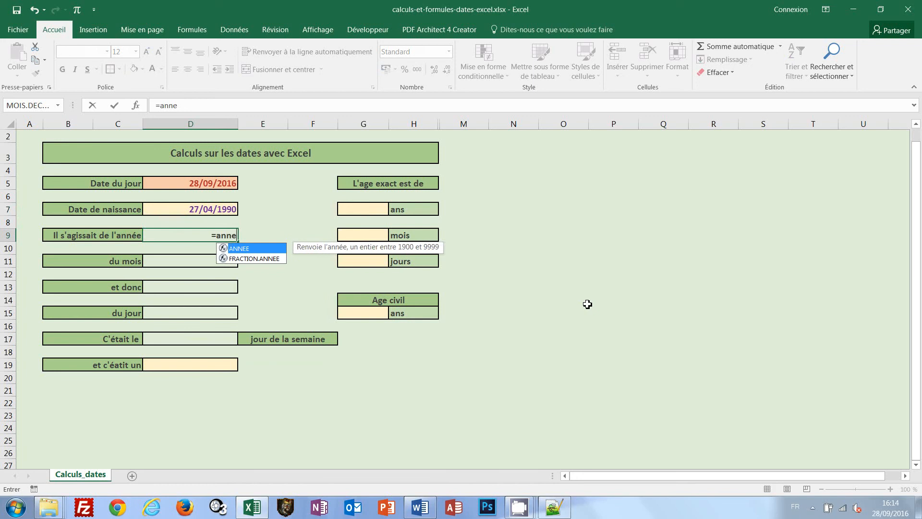
{"action": "type", "text": "e("}
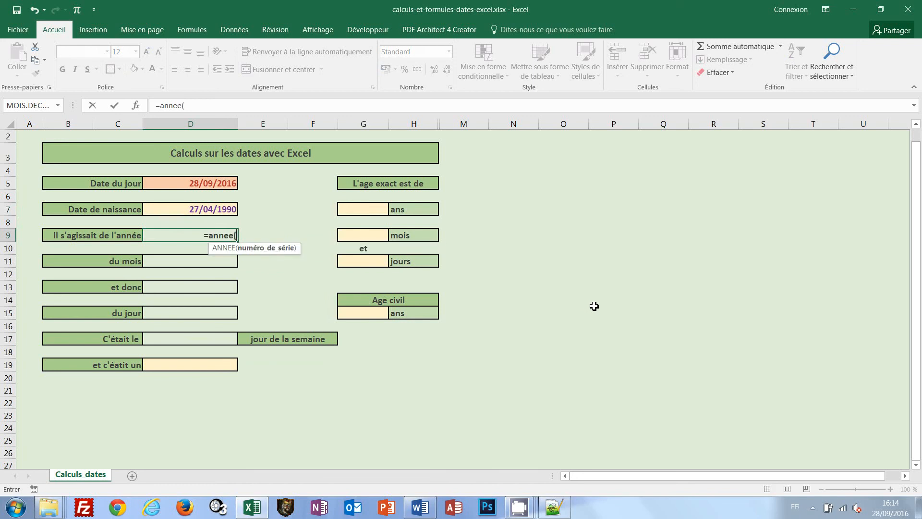
{"action": "left_click", "coordinate": [182, 211]}
{"action": "type", "text": ")"}
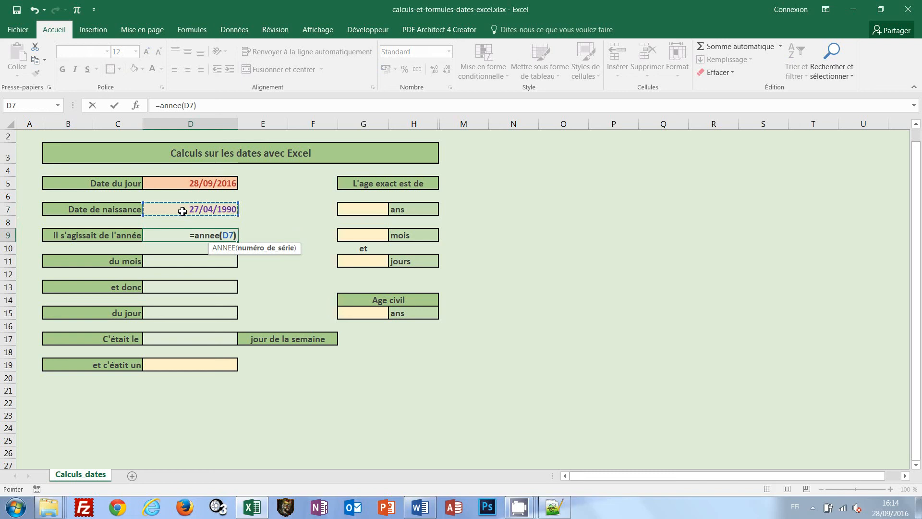
{"action": "key", "text": "ctrl+Return"}
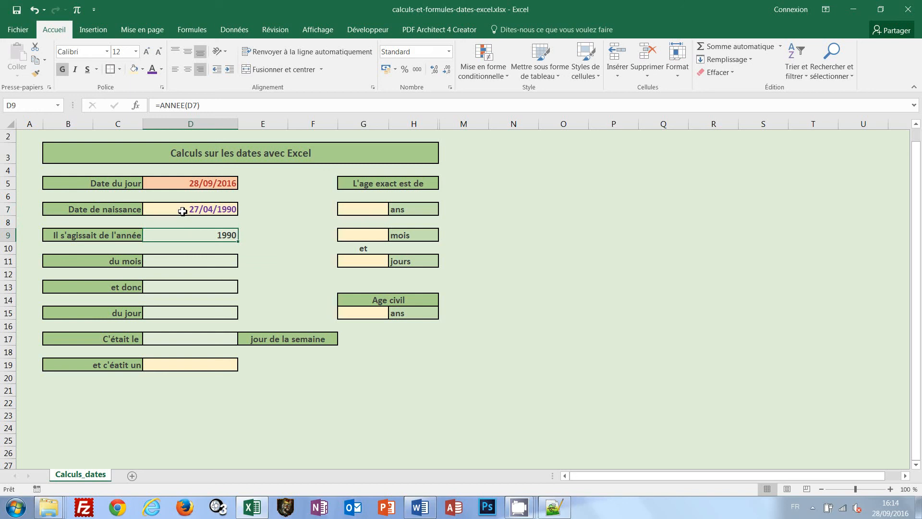
Extract the birth month number in cell D11 with the formula =MOIS(D7)
{"action": "left_click", "coordinate": [228, 262]}
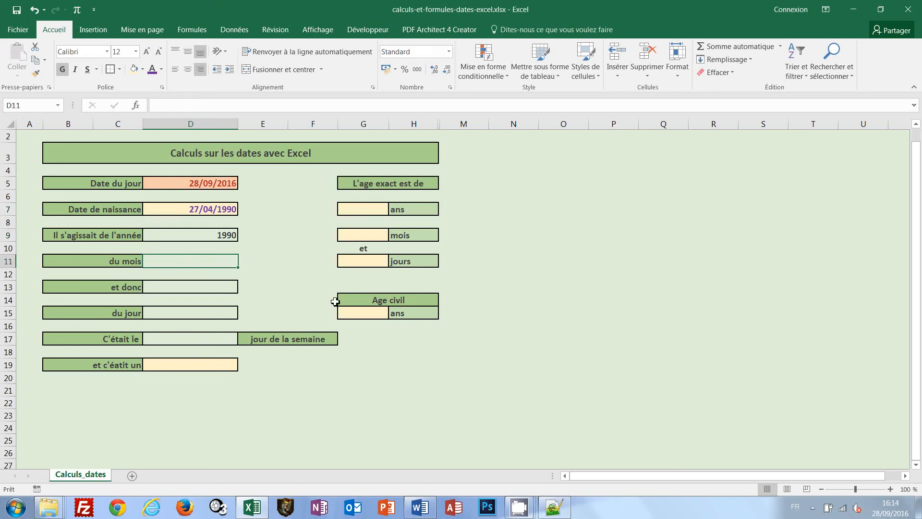
{"action": "type", "text": "="}
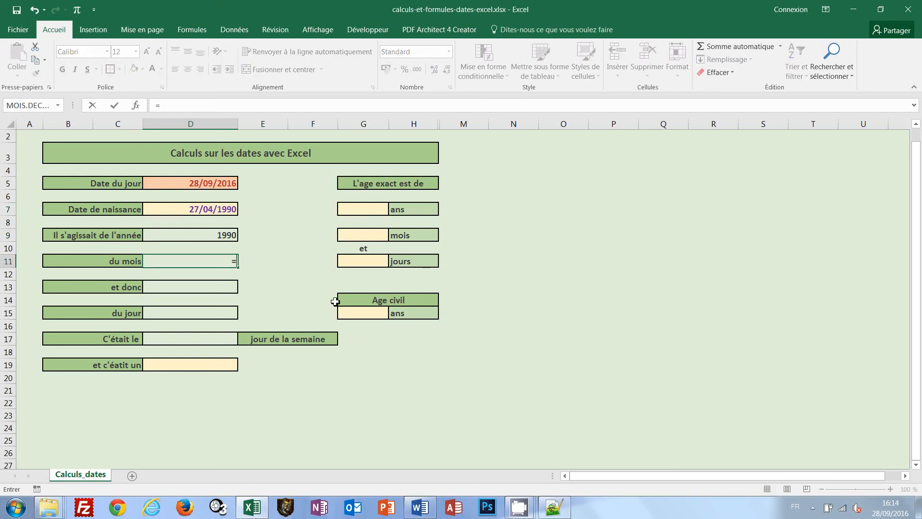
{"action": "type", "text": "mois"}
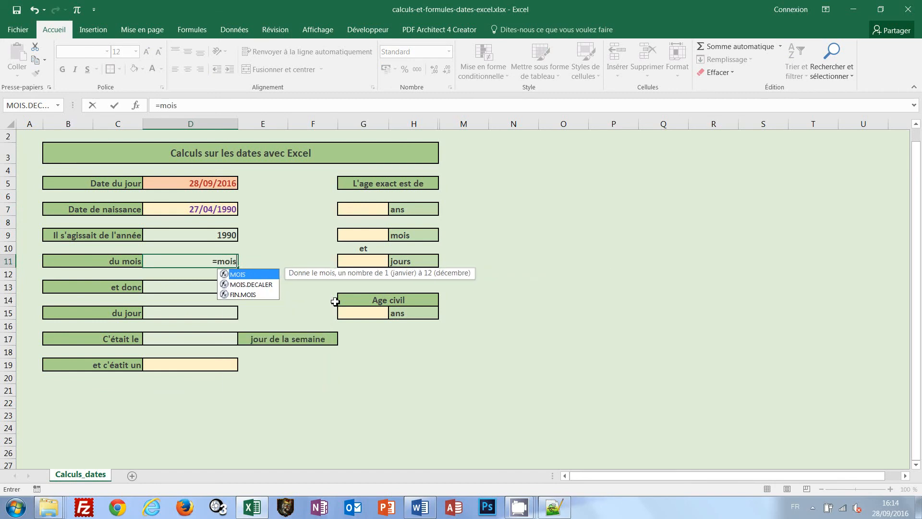
{"action": "type", "text": "("}
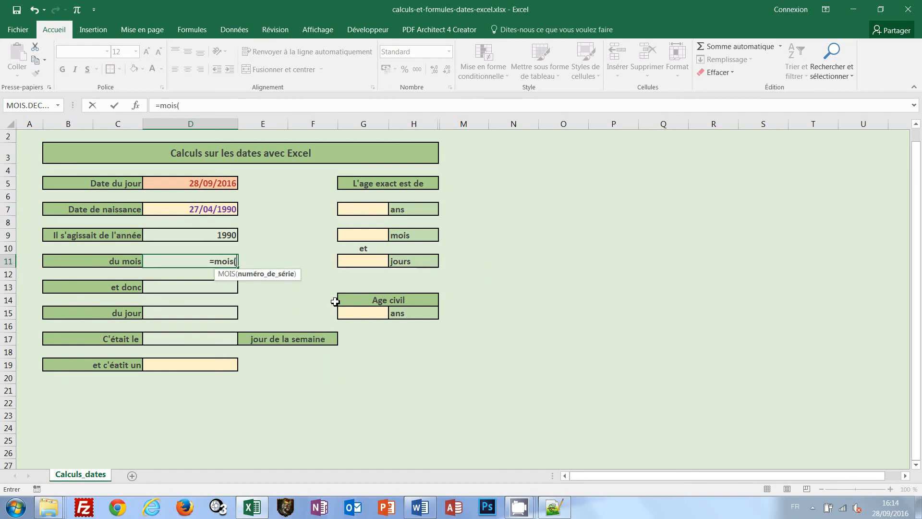
{"action": "left_click", "coordinate": [211, 211]}
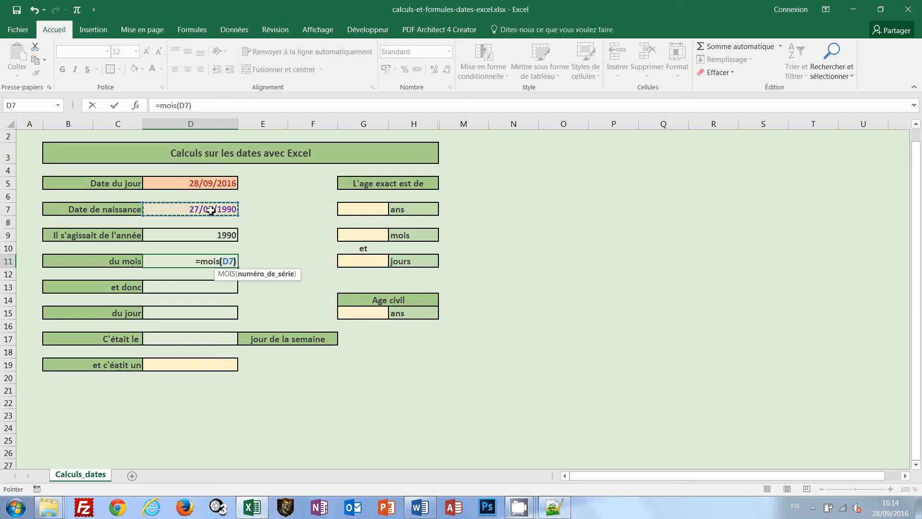
{"action": "key", "text": "ctrl+Return"}
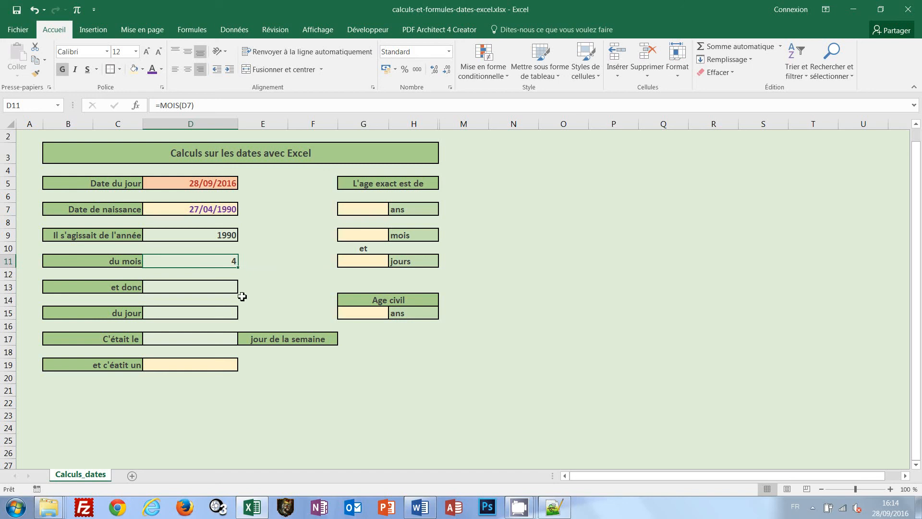
Unhide columns I to L between H and M, which hold the month and weekday lookup tables
{"action": "left_click", "coordinate": [230, 289]}
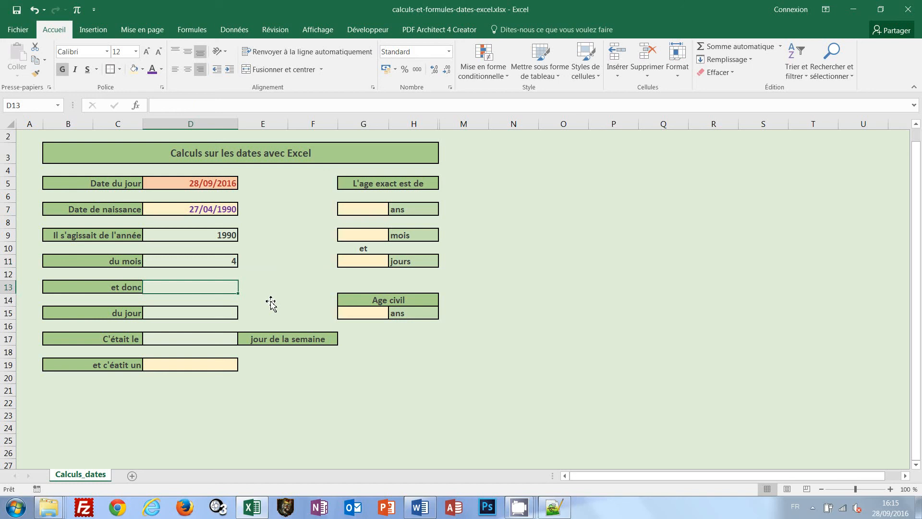
{"action": "left_click_drag", "start_coordinate": [416, 124], "coordinate": [462, 126]}
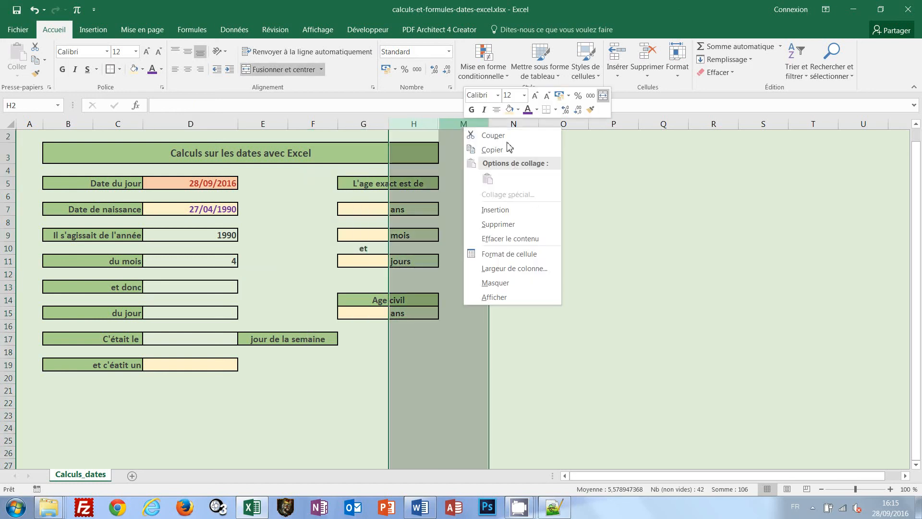
{"action": "left_click", "coordinate": [505, 298]}
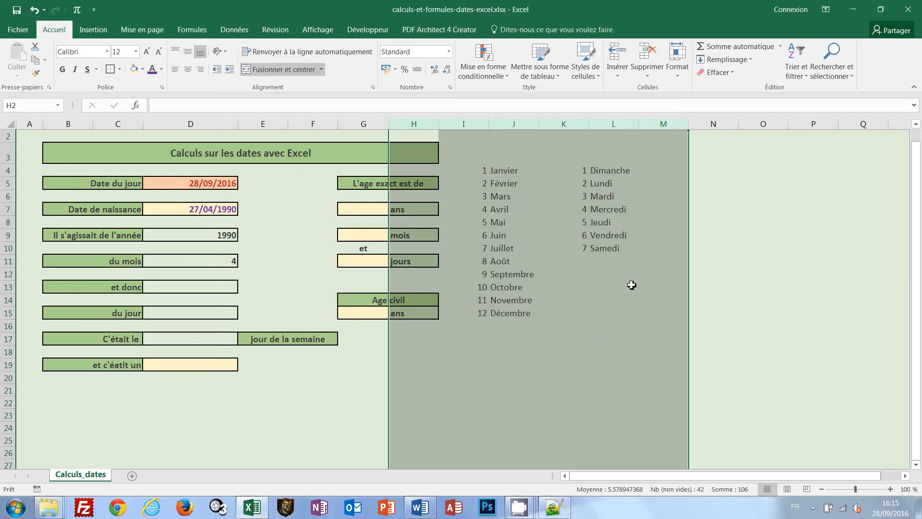
{"action": "left_click", "coordinate": [630, 284]}
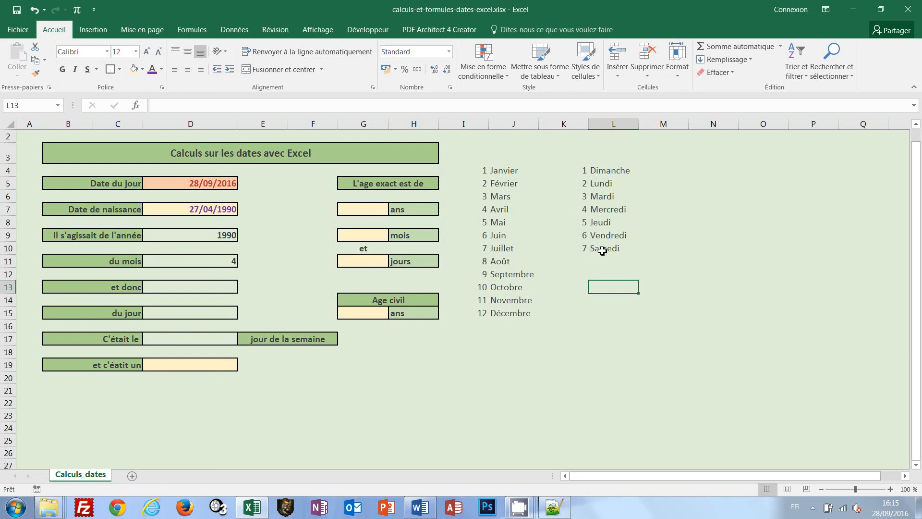
{"action": "left_click", "coordinate": [584, 172]}
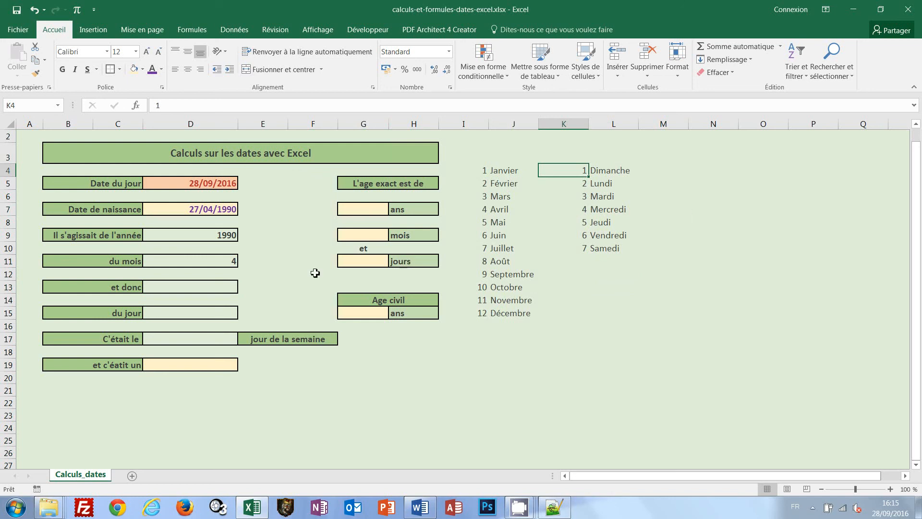
Look up the birth month's name in cell D13 with the formula =RECHERCHEV(D11;I4:J15;2;FAUX)
{"action": "left_click", "coordinate": [228, 290]}
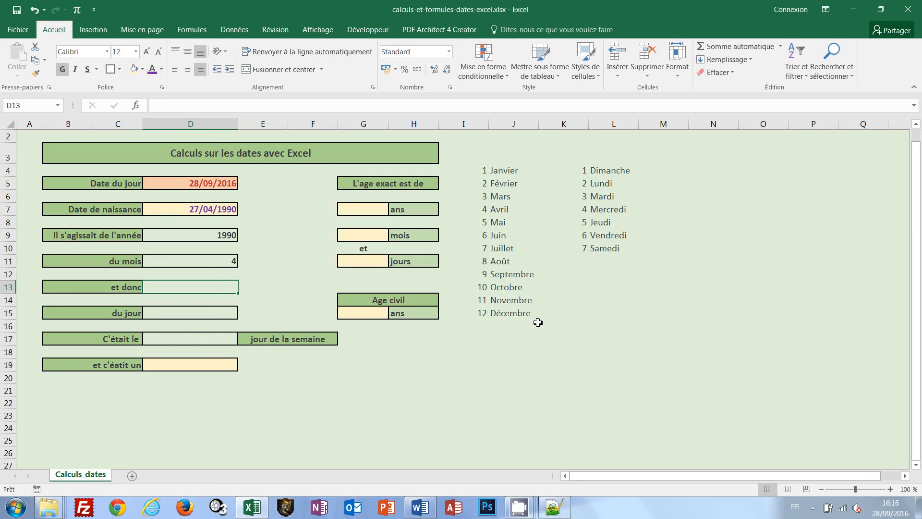
{"action": "type", "text": "="}
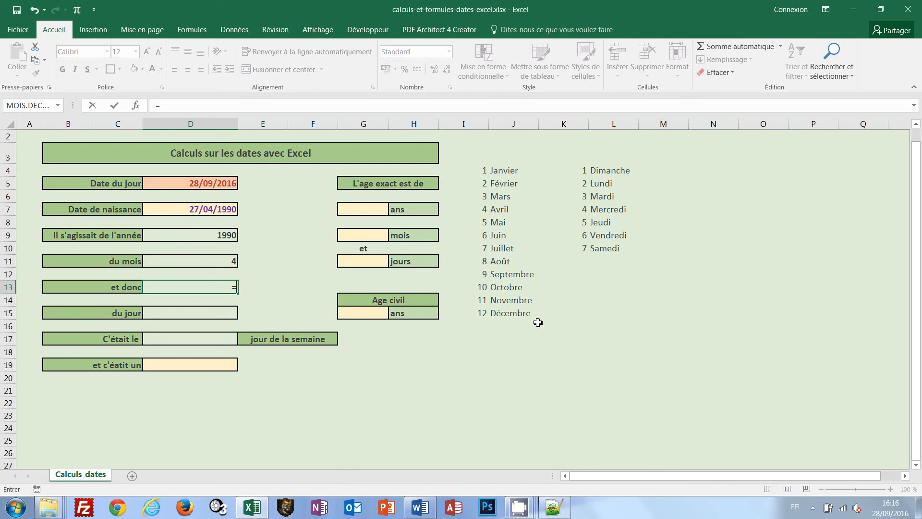
{"action": "type", "text": "reche"}
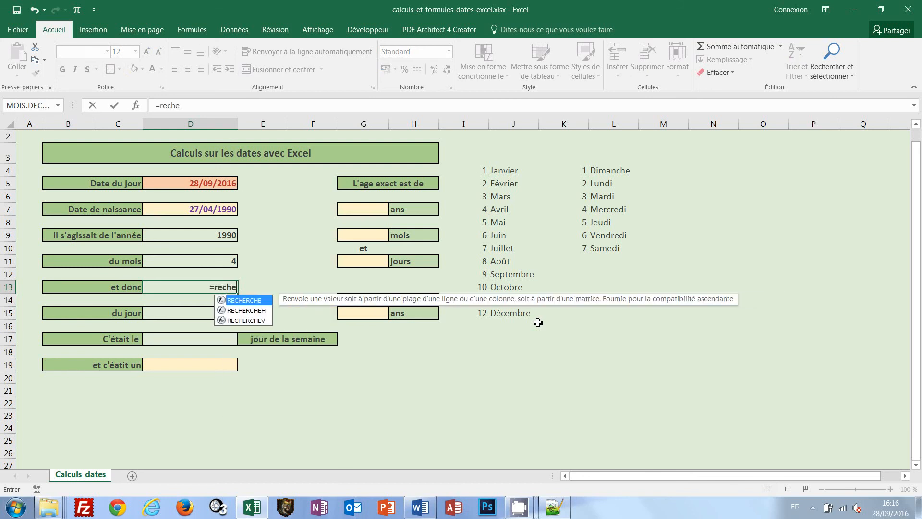
{"action": "type", "text": "rchev"}
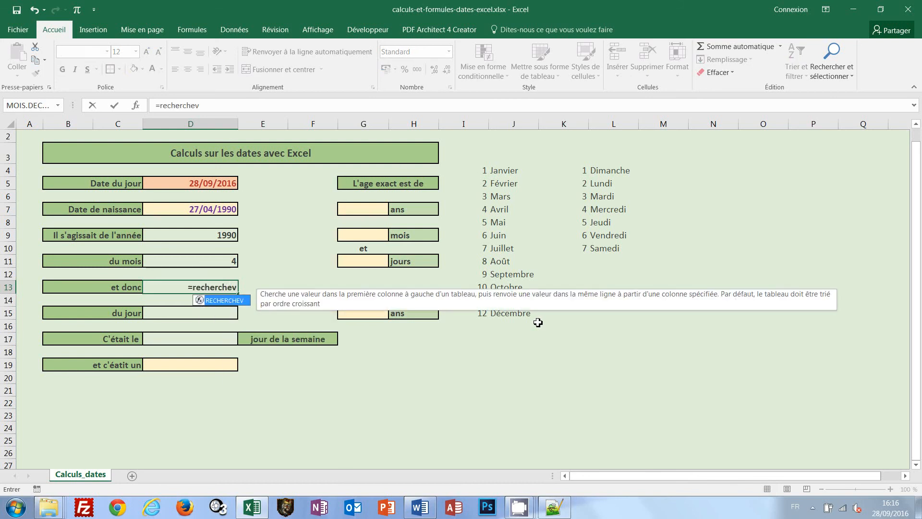
{"action": "type", "text": "("}
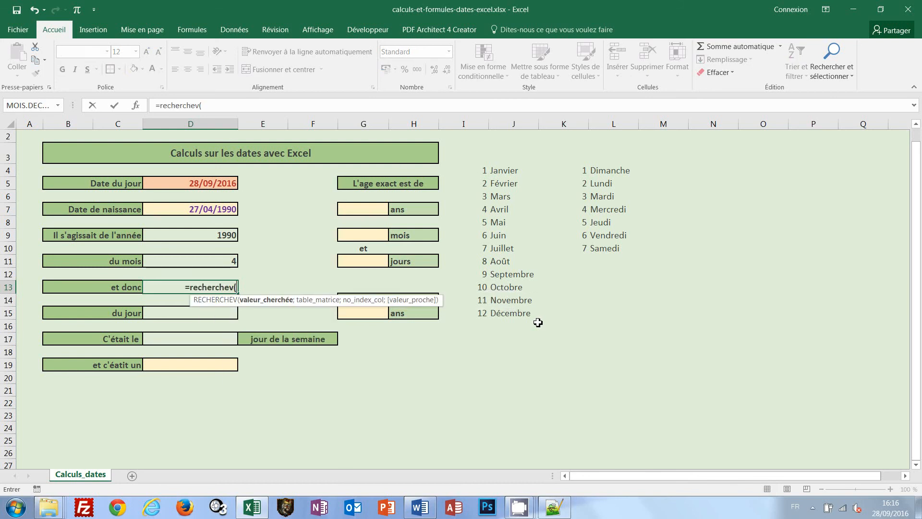
{"action": "left_click", "coordinate": [210, 260]}
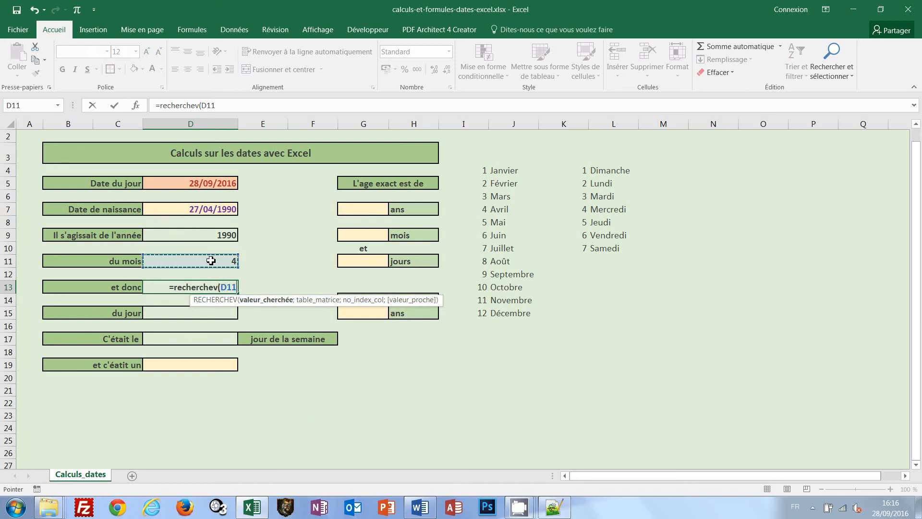
{"action": "type", "text": ";"}
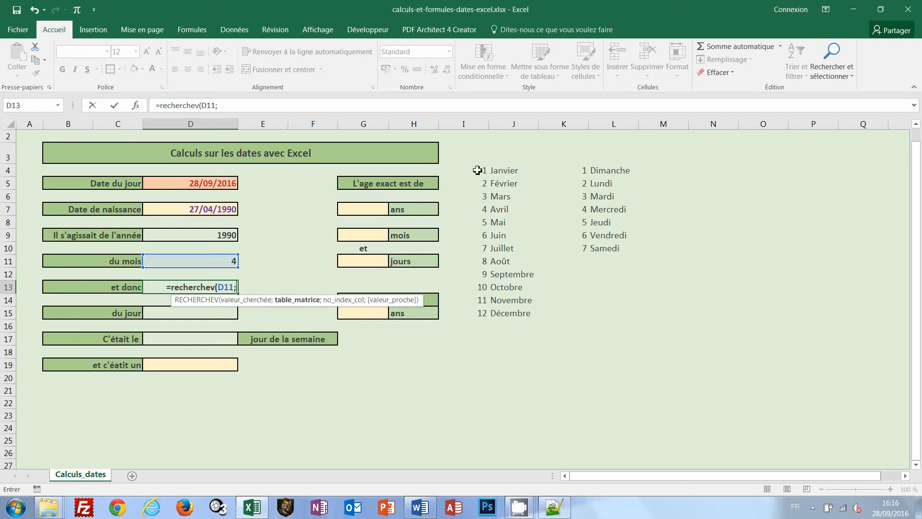
{"action": "left_click_drag", "start_coordinate": [477, 170], "coordinate": [515, 311]}
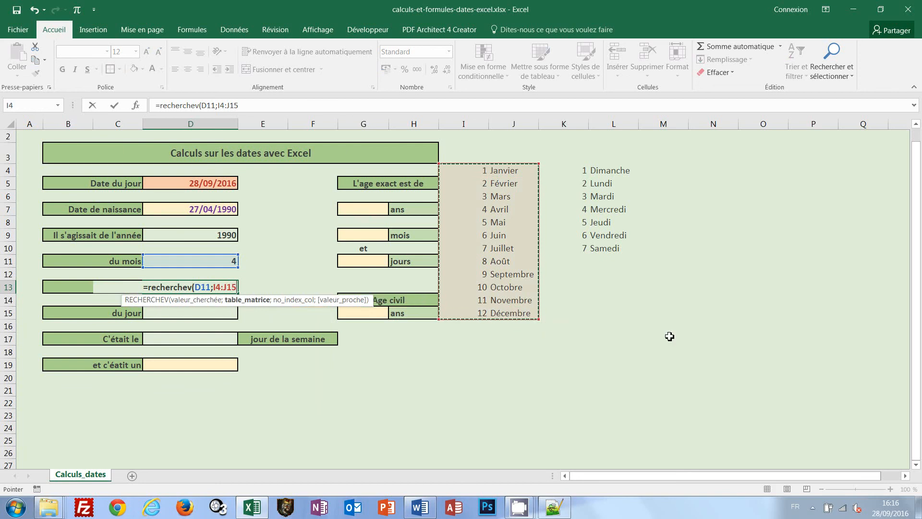
{"action": "type", "text": ";"}
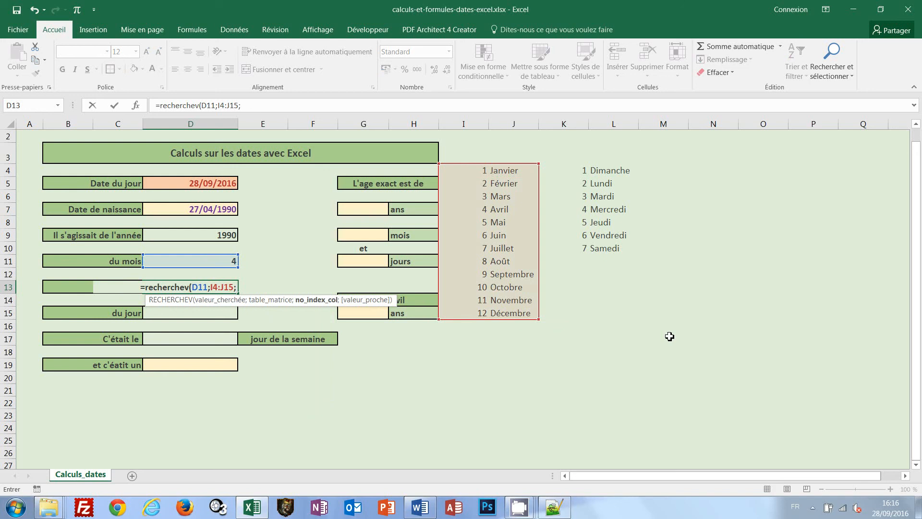
{"action": "type", "text": "2"}
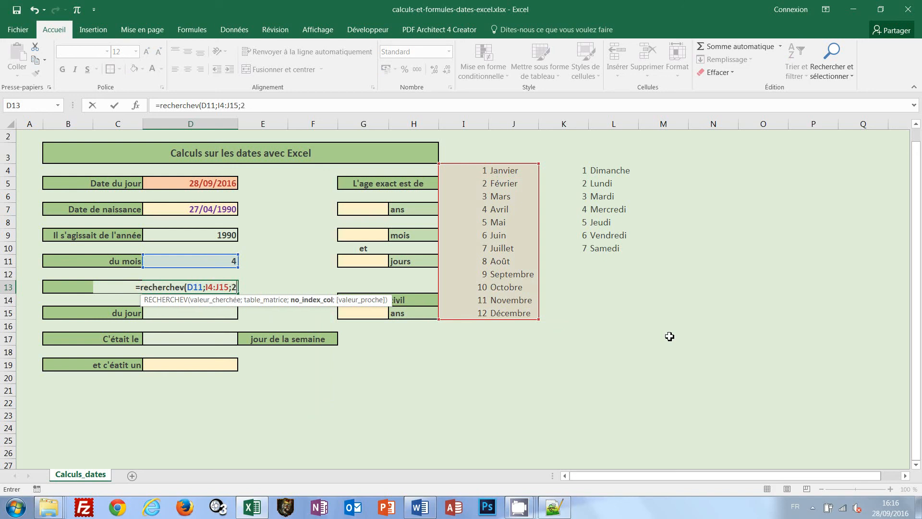
{"action": "type", "text": ";faux"}
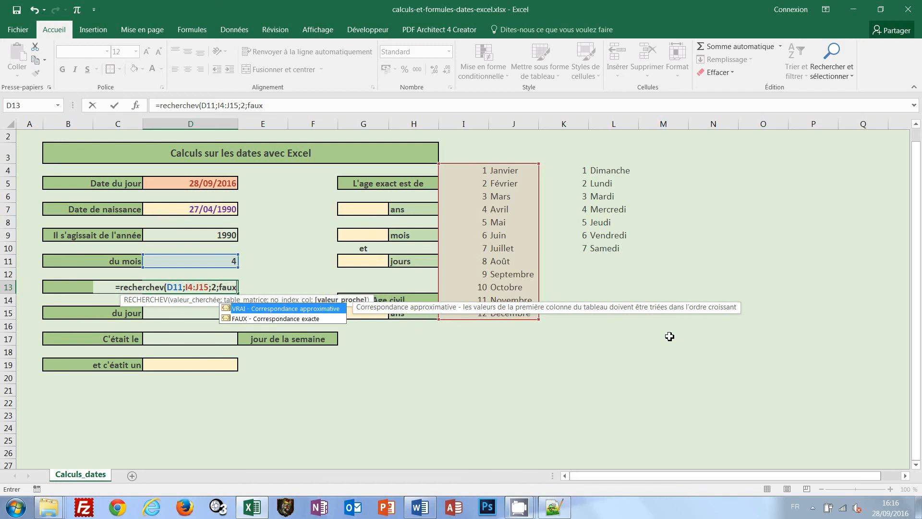
{"action": "type", "text": ")"}
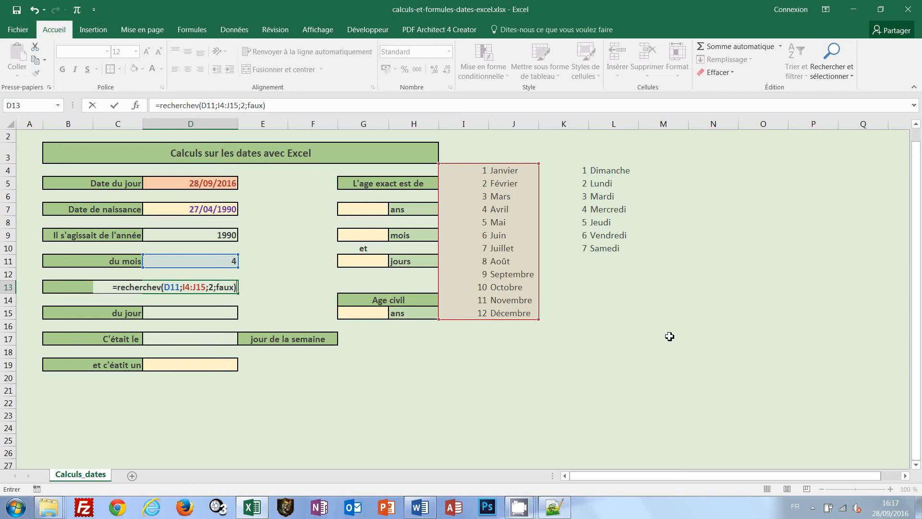
{"action": "key", "text": "ctrl+Return"}
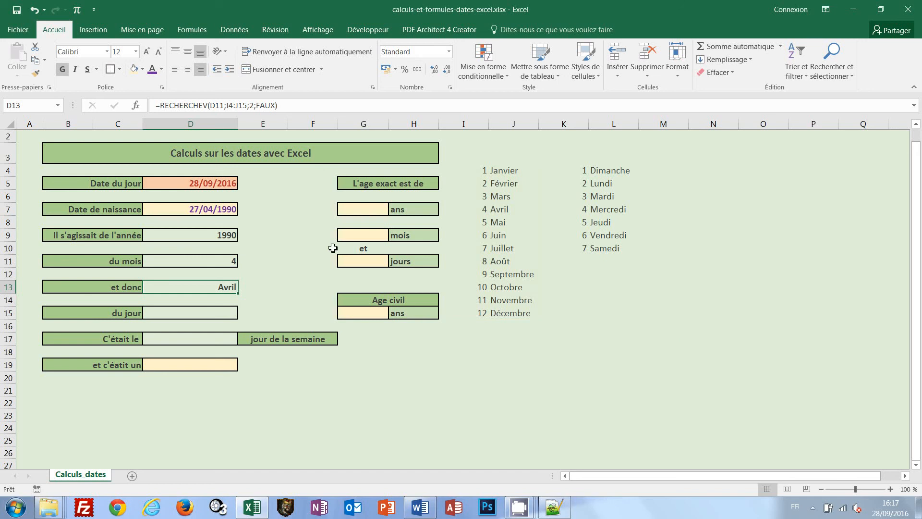
Replace the date of birth in cell D7 with one in a different month of the same year
{"action": "left_click", "coordinate": [208, 211]}
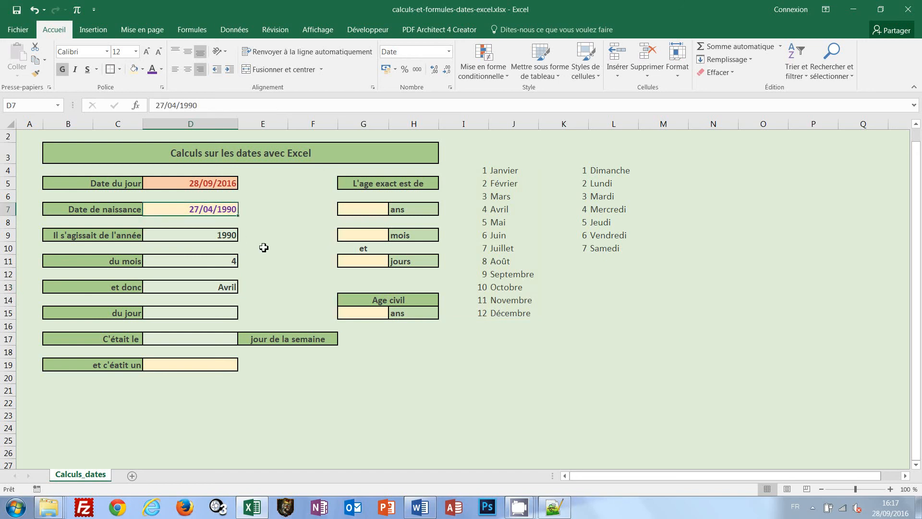
{"action": "type", "text": "27/06/"}
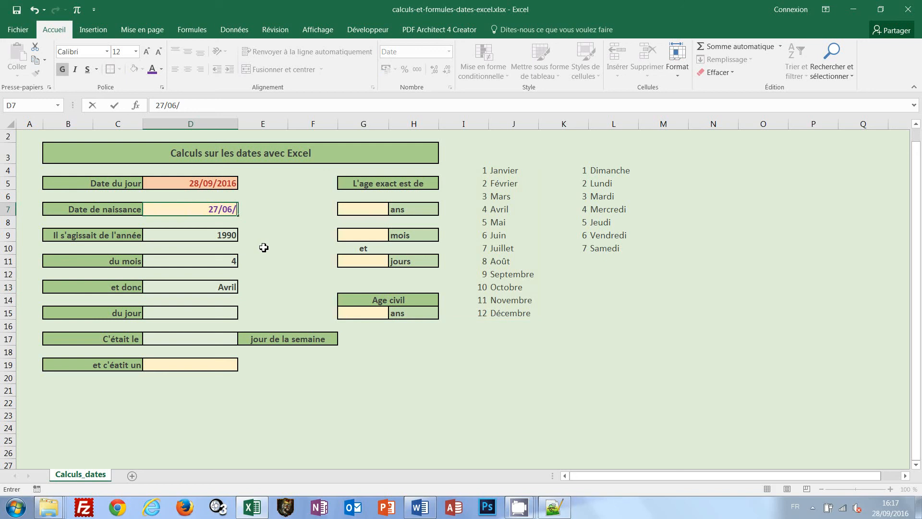
{"action": "type", "text": "1990"}
{"action": "key", "text": "Return"}
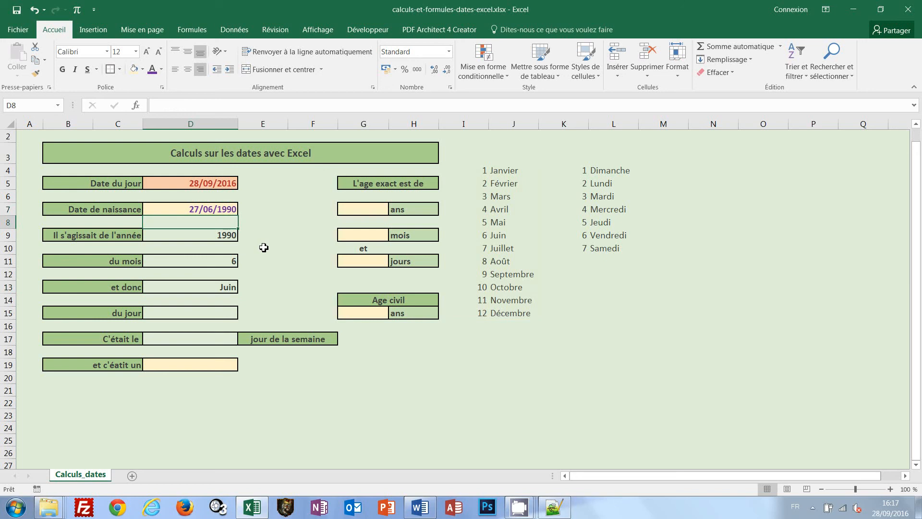
Extract the day of birth in cell D15 with the formula =JOUR(D7)
{"action": "left_click", "coordinate": [223, 315]}
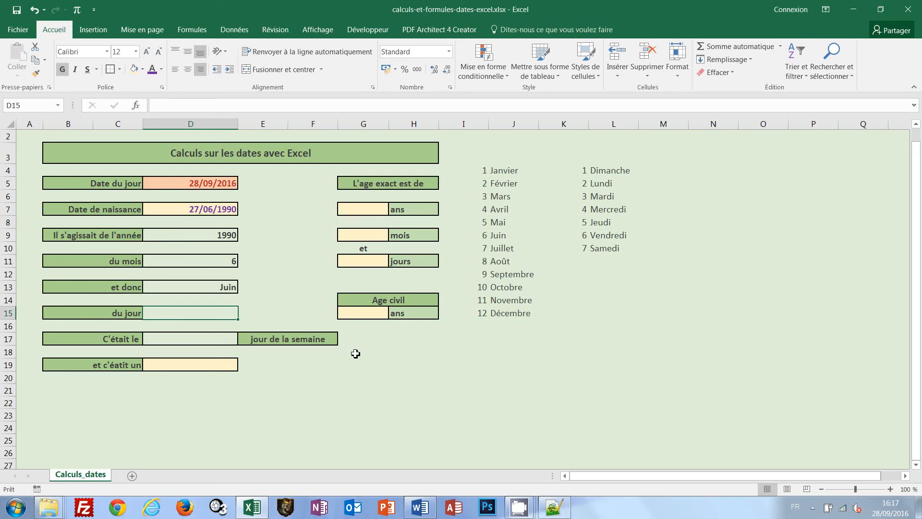
{"action": "type", "text": "=jou"}
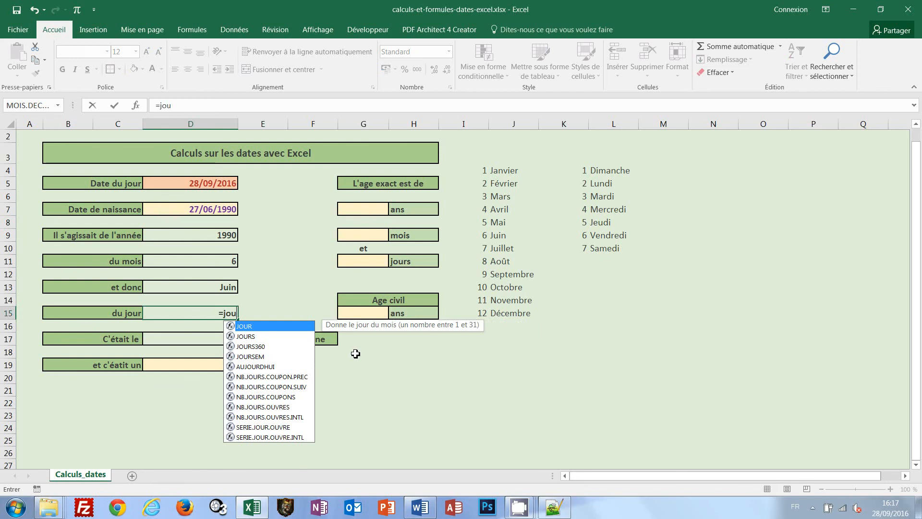
{"action": "type", "text": "r("}
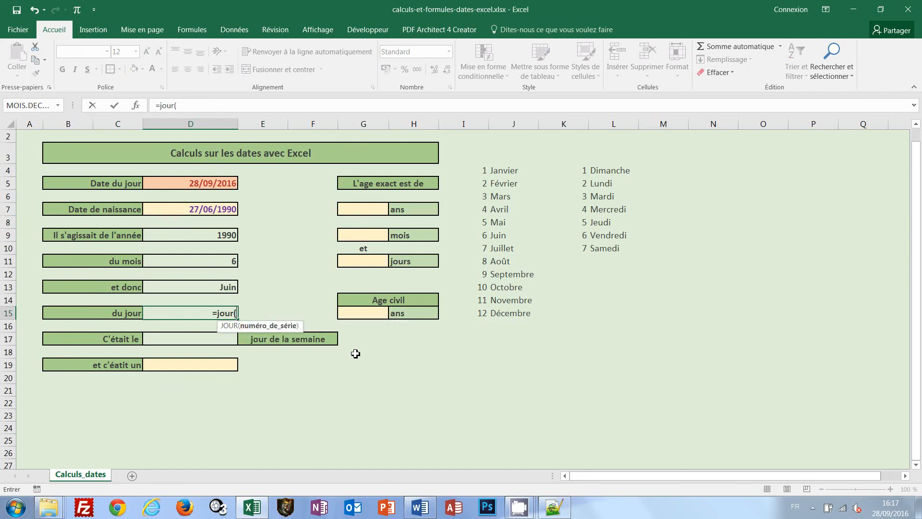
{"action": "left_click", "coordinate": [218, 209]}
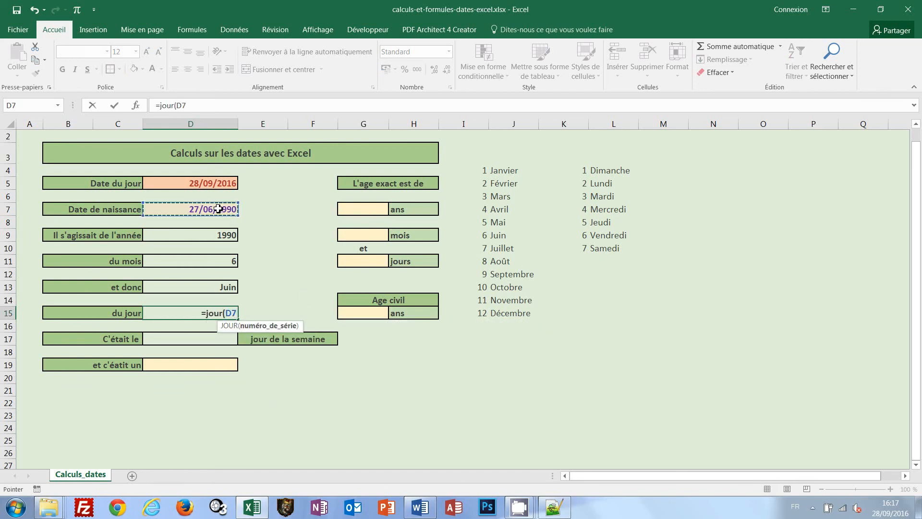
{"action": "type", "text": ")"}
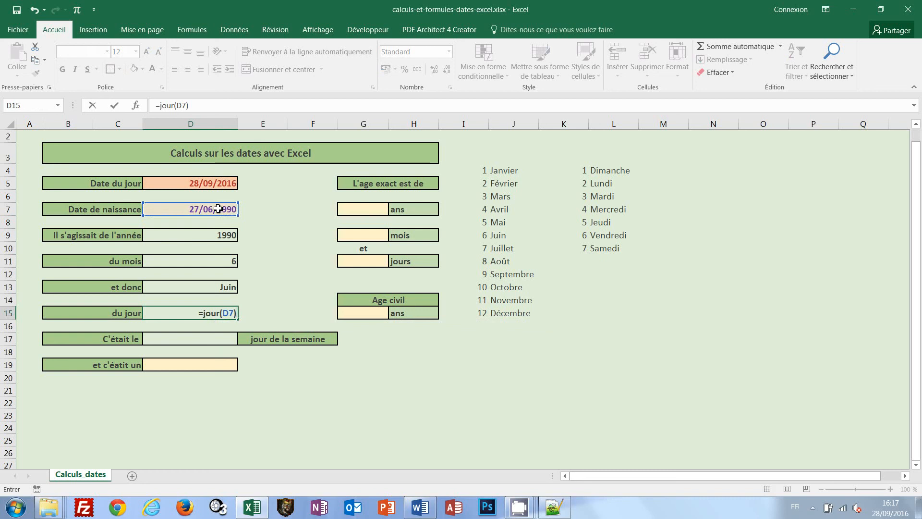
{"action": "key", "text": "ctrl+Return"}
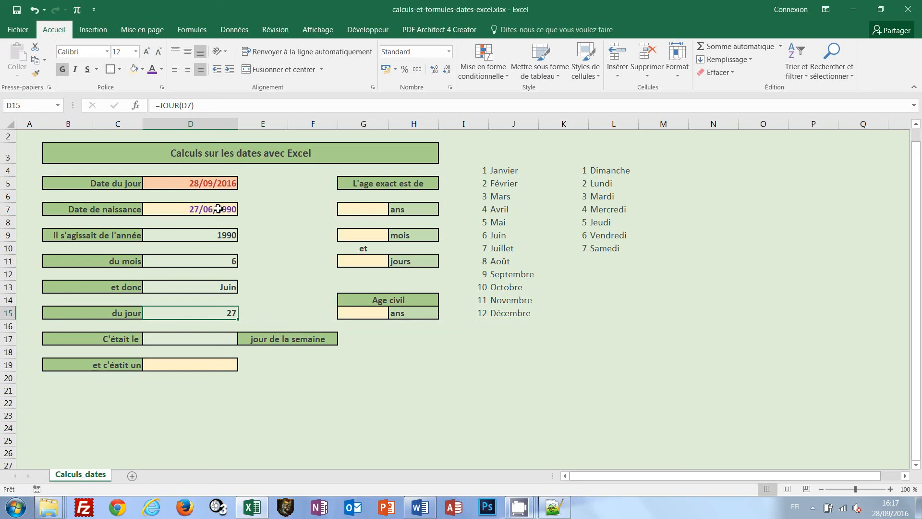
Compute the weekday number of the birth date in cell D17 with the formula =JOURSEM(D7)
{"action": "left_click", "coordinate": [216, 338]}
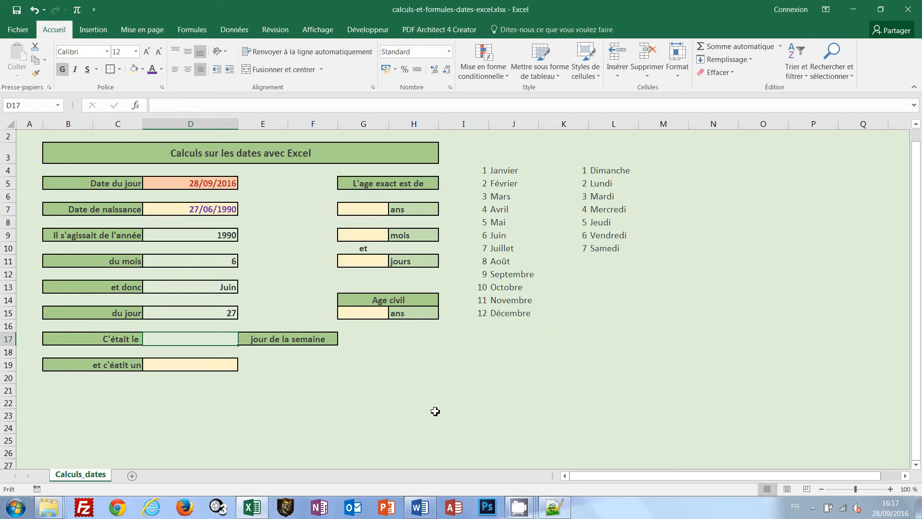
{"action": "type", "text": "="}
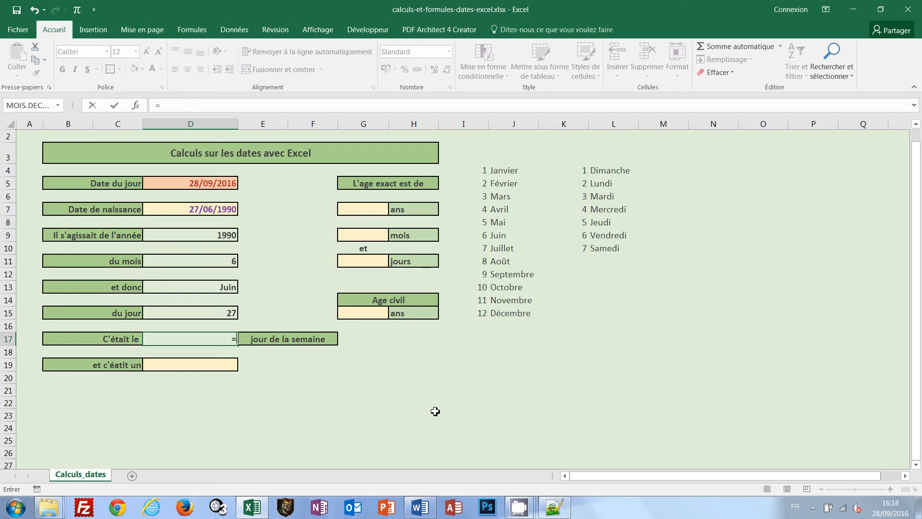
{"action": "type", "text": "jourse"}
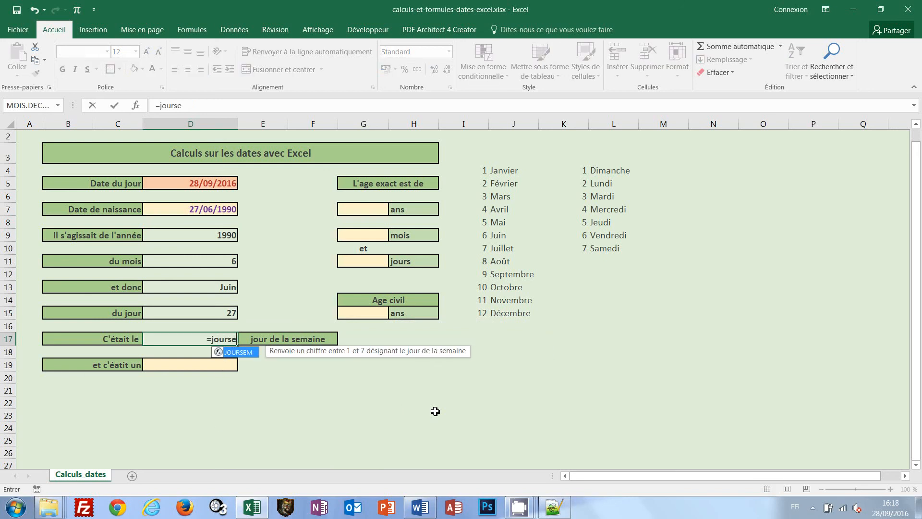
{"action": "type", "text": "m("}
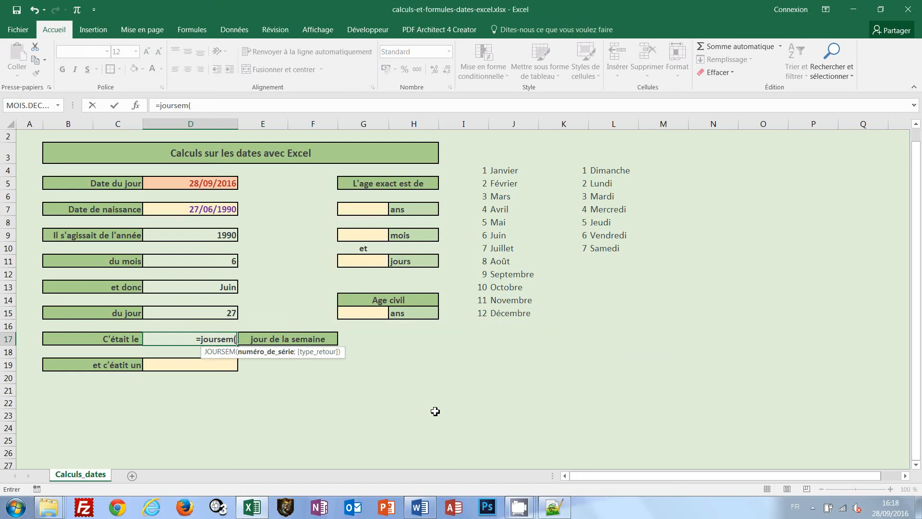
{"action": "left_click", "coordinate": [226, 210]}
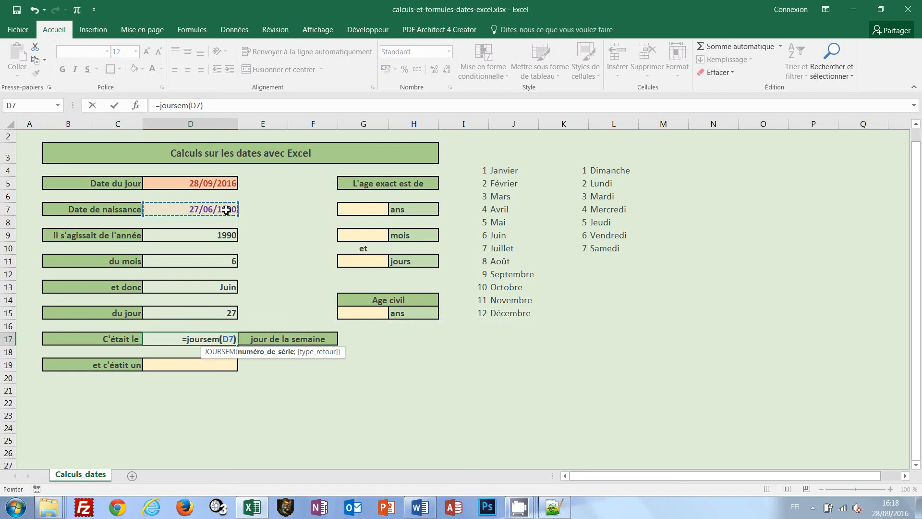
{"action": "type", "text": ")"}
{"action": "key", "text": "ctrl+Return"}
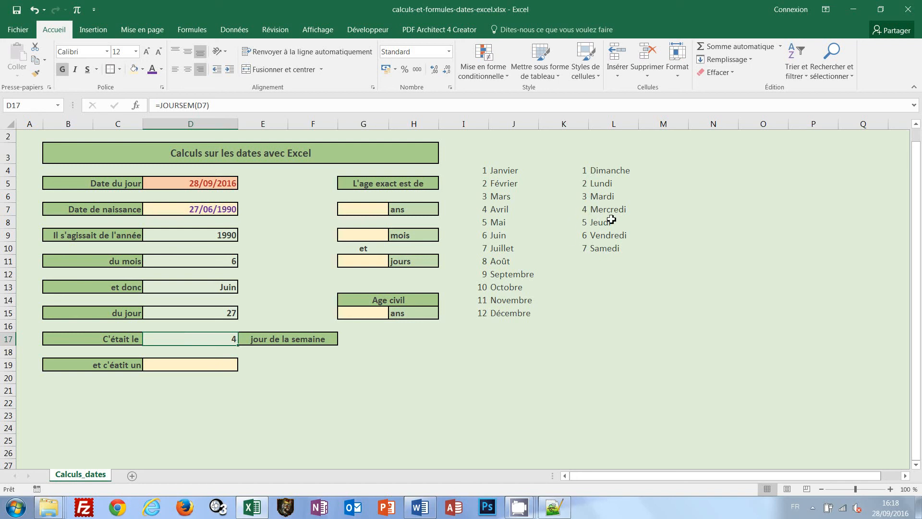
Look up the birth weekday's name in cell D19 with the formula =RECHERCHEV(D17;K4:L10;2;FAUX)
{"action": "left_click", "coordinate": [229, 368]}
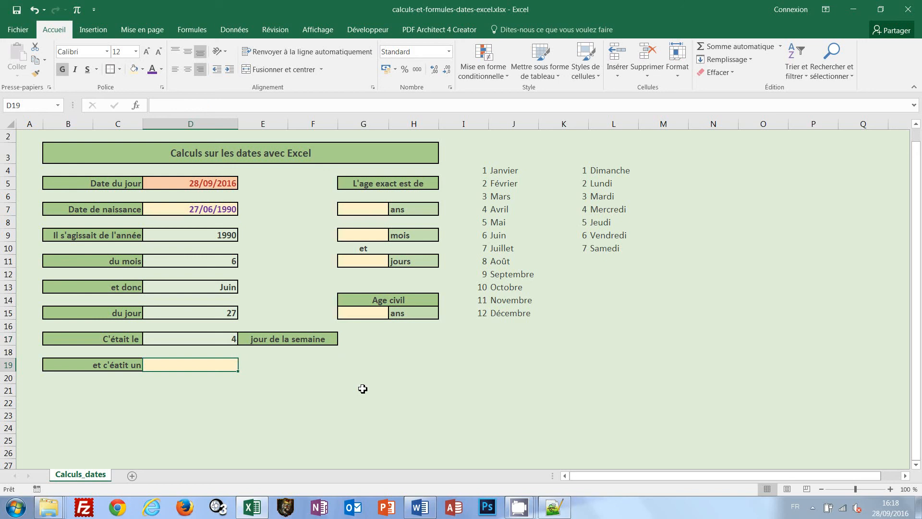
{"action": "type", "text": "=re"}
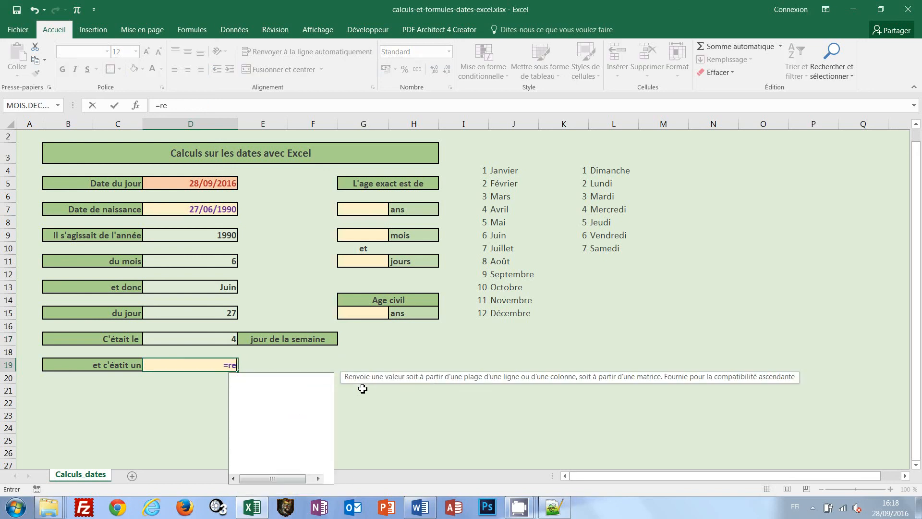
{"action": "type", "text": "cherchev"}
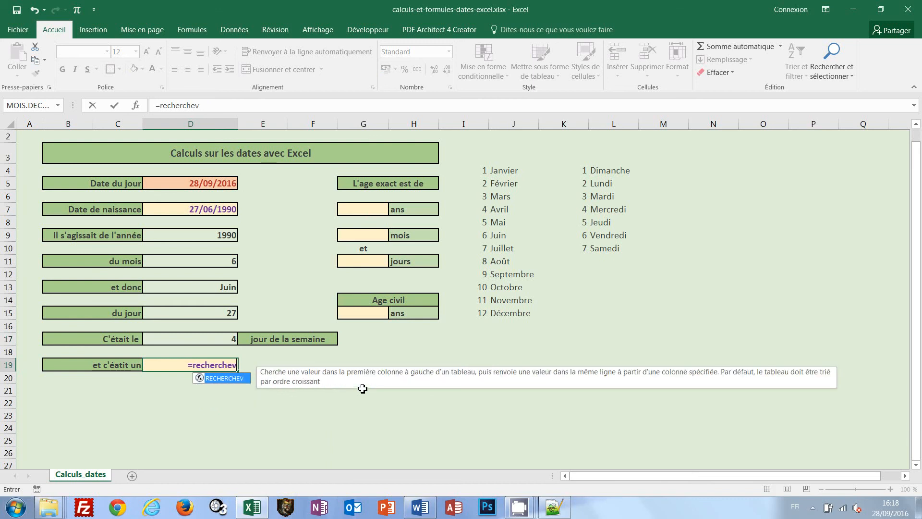
{"action": "type", "text": "("}
{"action": "left_click", "coordinate": [228, 343]}
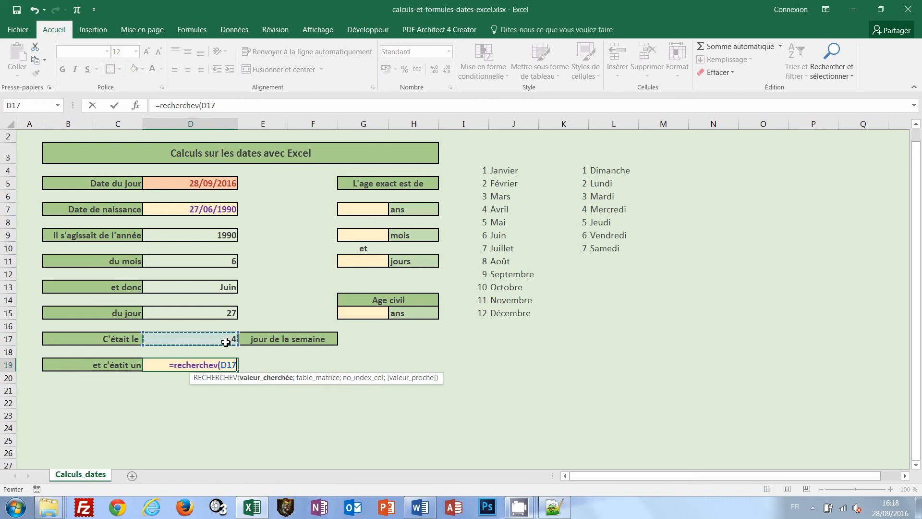
{"action": "type", "text": ";"}
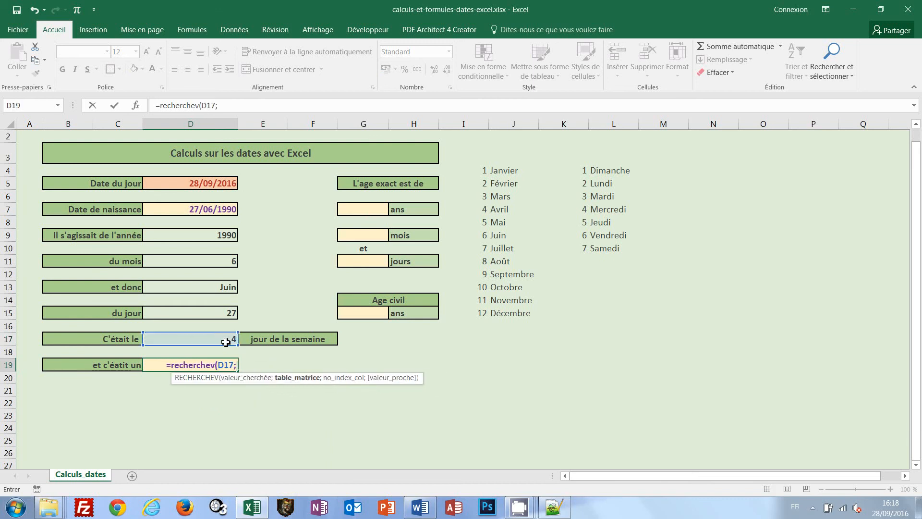
{"action": "left_click", "coordinate": [577, 170]}
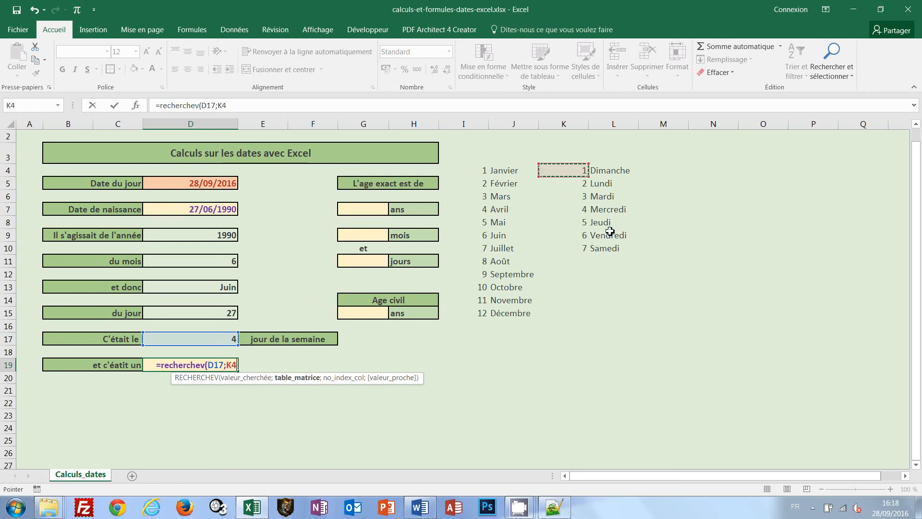
{"action": "left_click_drag", "start_coordinate": [610, 231], "coordinate": [620, 251]}
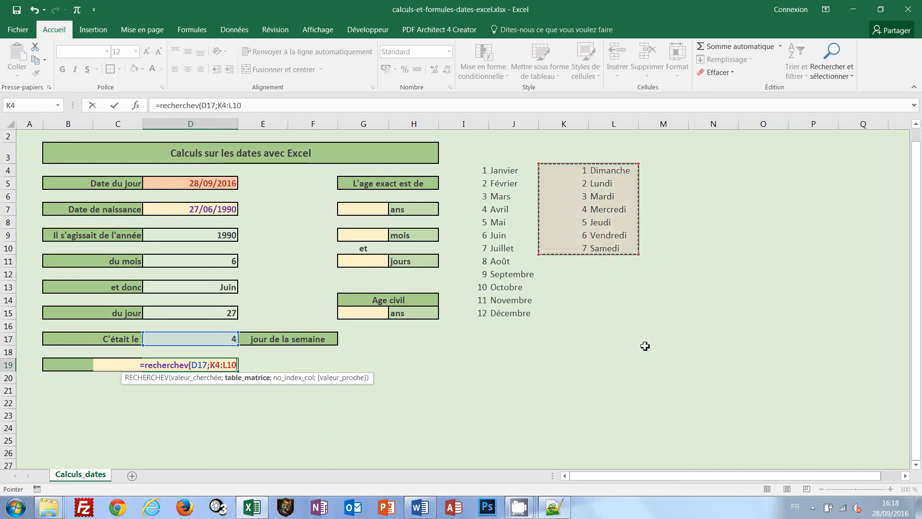
{"action": "type", "text": ";"}
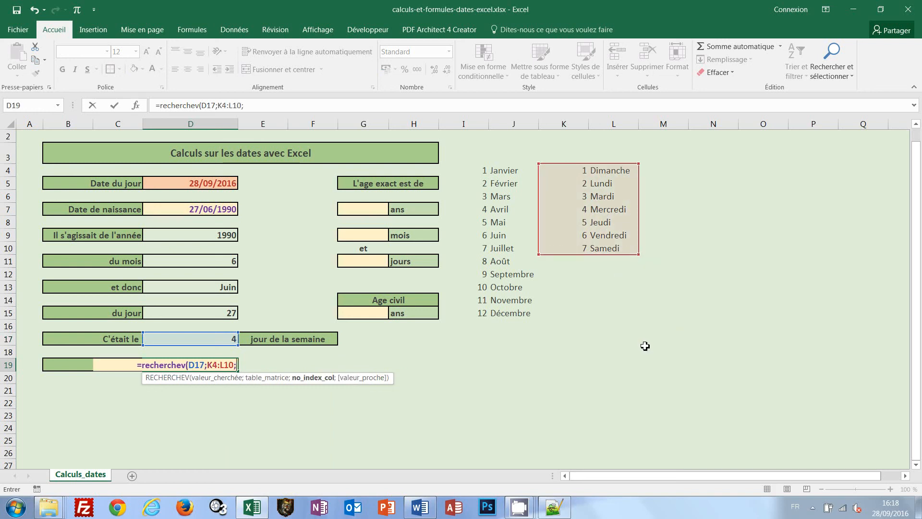
{"action": "type", "text": "2"}
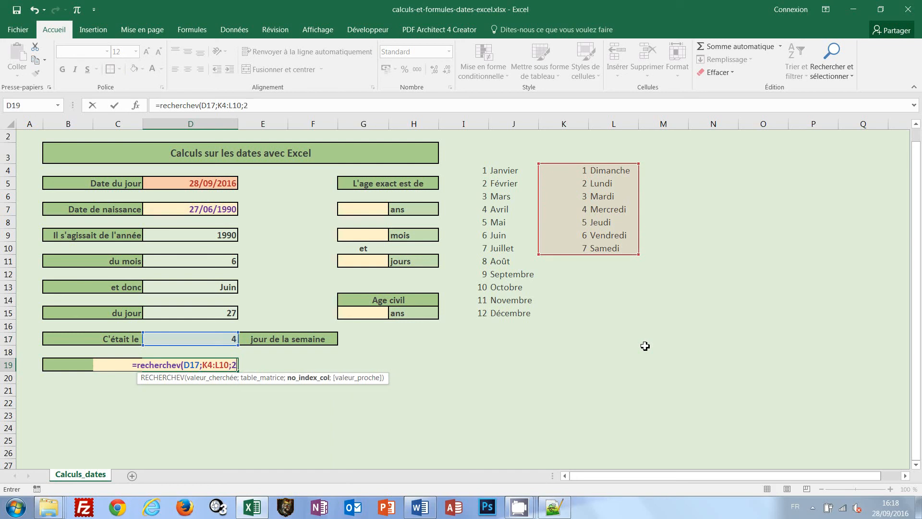
{"action": "type", "text": ";faux)"}
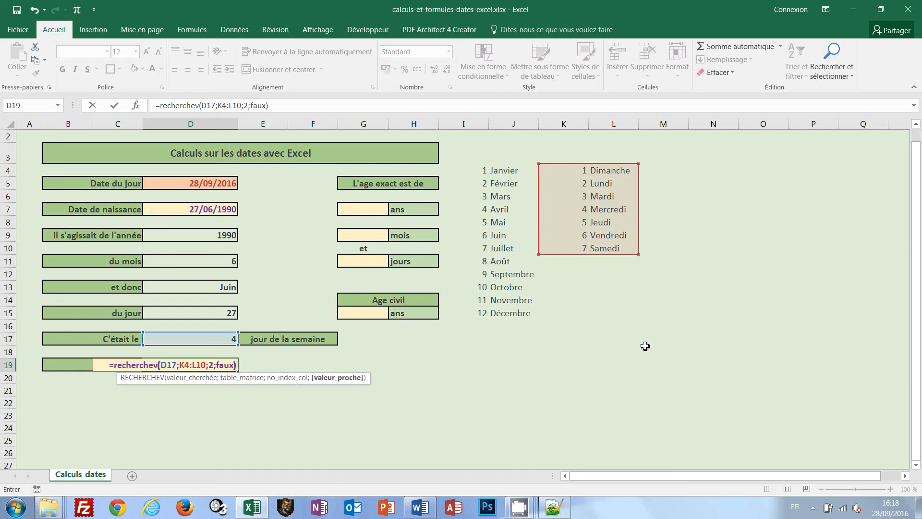
{"action": "key", "text": "ctrl+Return"}
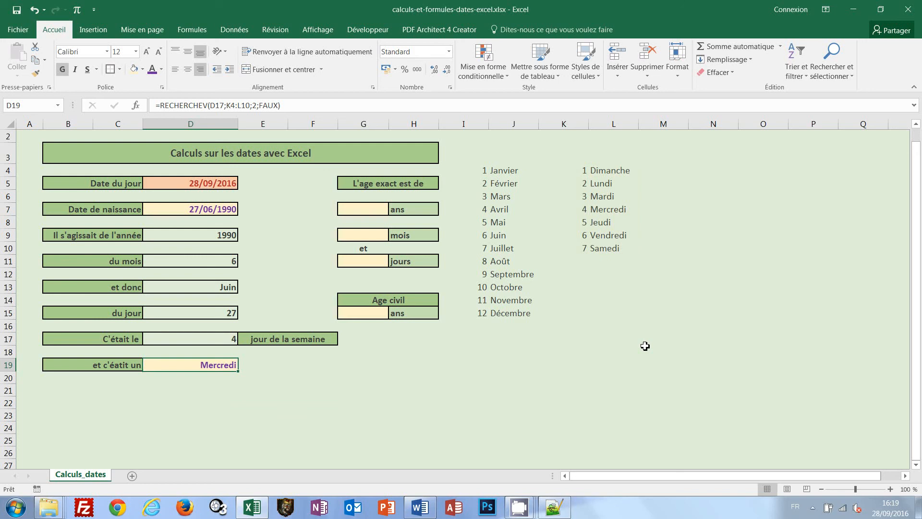
Replace the date of birth in cell D7 with a test date from several decades earlier
{"action": "left_click", "coordinate": [207, 209]}
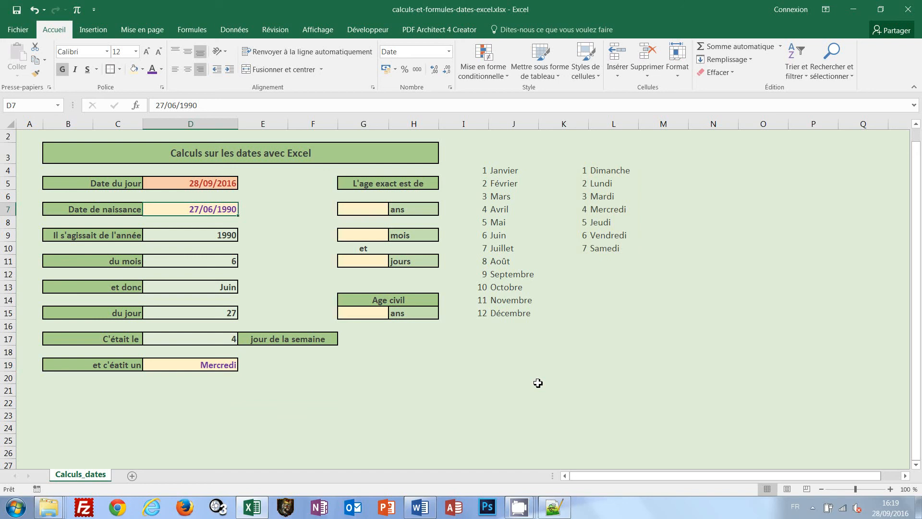
{"action": "type", "text": "06"}
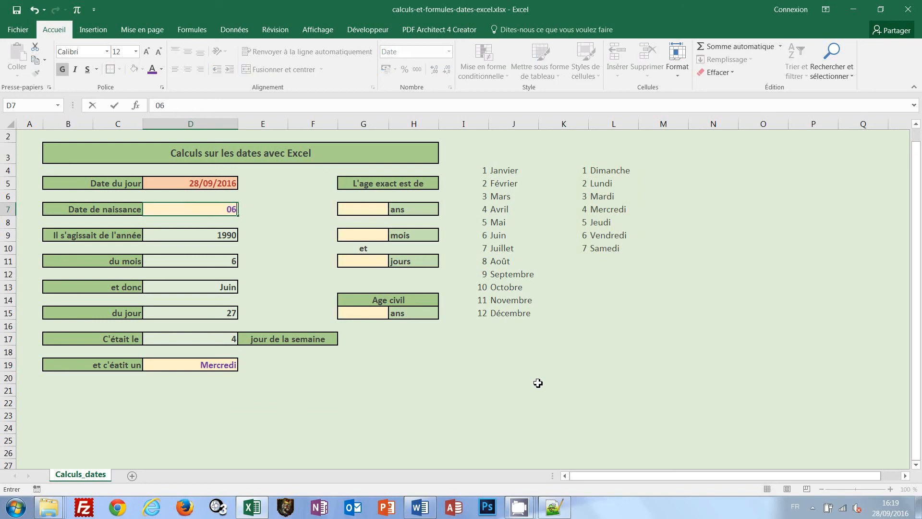
{"action": "type", "text": "/06/1944"}
{"action": "key", "text": "Return"}
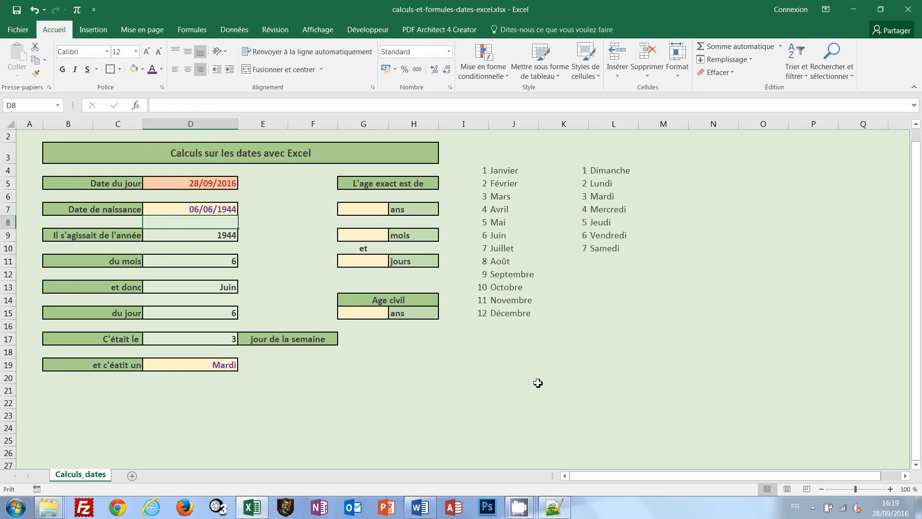
{"action": "left_click", "coordinate": [276, 241]}
Replace the test date of birth in cell D7 with a December date in a future year
{"action": "left_click", "coordinate": [223, 213]}
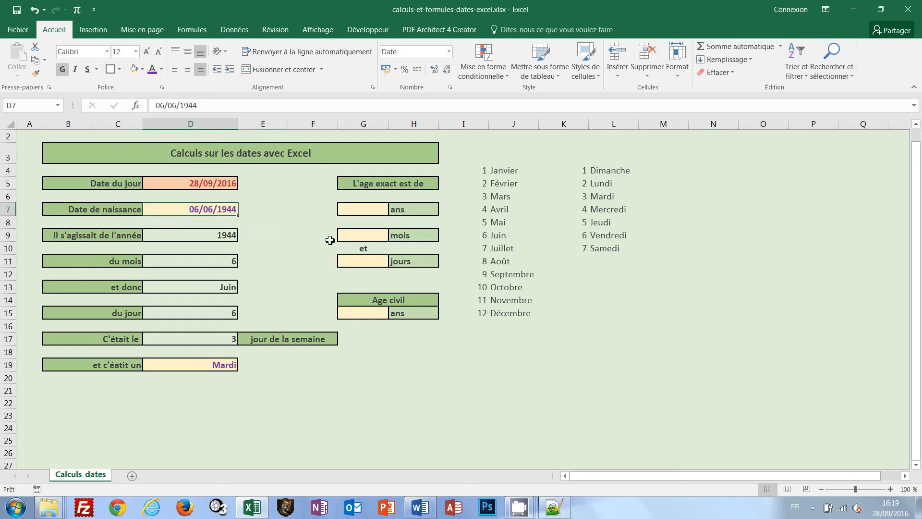
{"action": "type", "text": "25/12"}
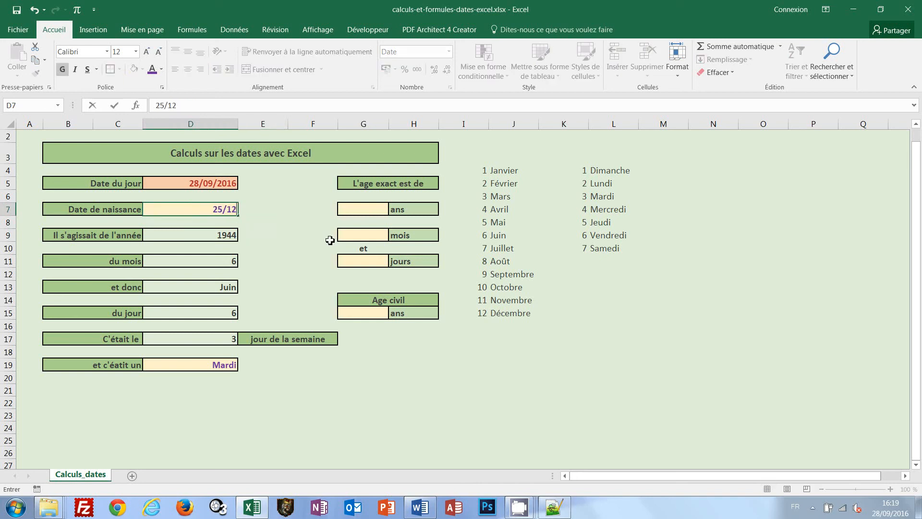
{"action": "type", "text": "/2024"}
{"action": "key", "text": "Return"}
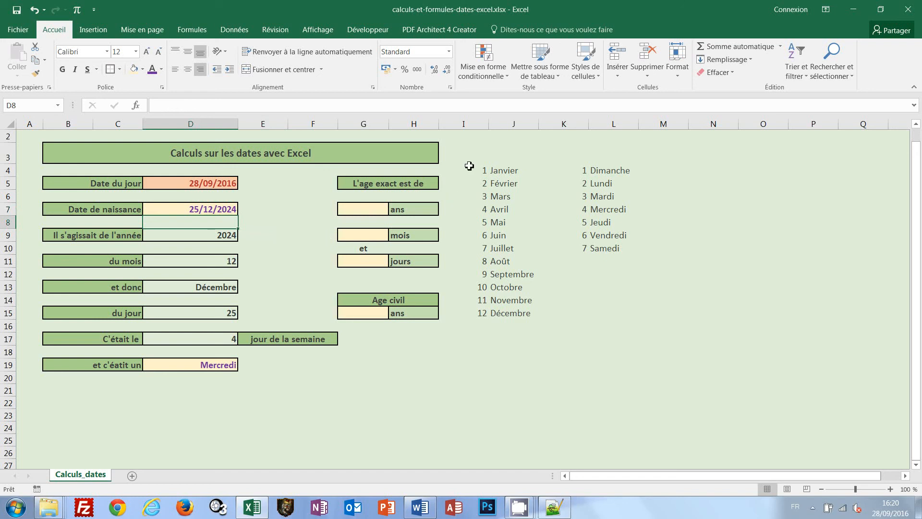
Hide columns I to L, which hold the month and weekday lookup tables
{"action": "left_click_drag", "start_coordinate": [470, 126], "coordinate": [608, 125]}
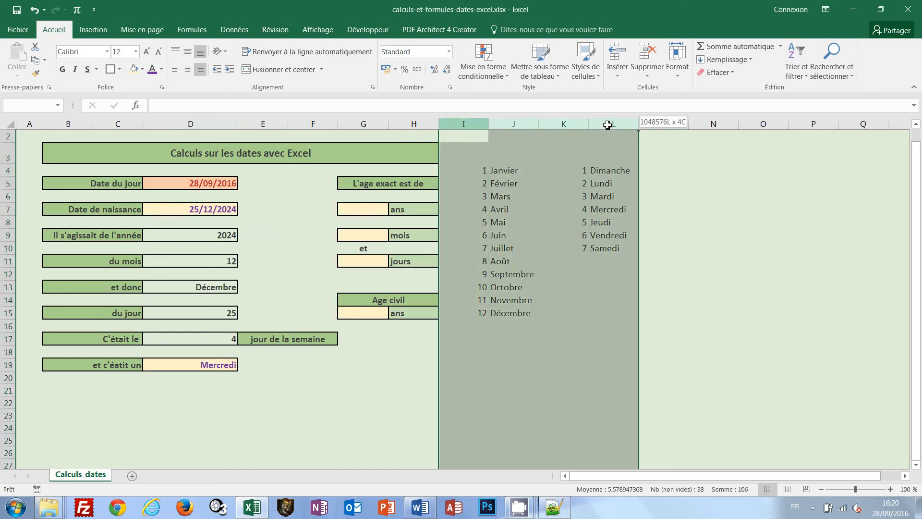
{"action": "right_click", "coordinate": [608, 125]}
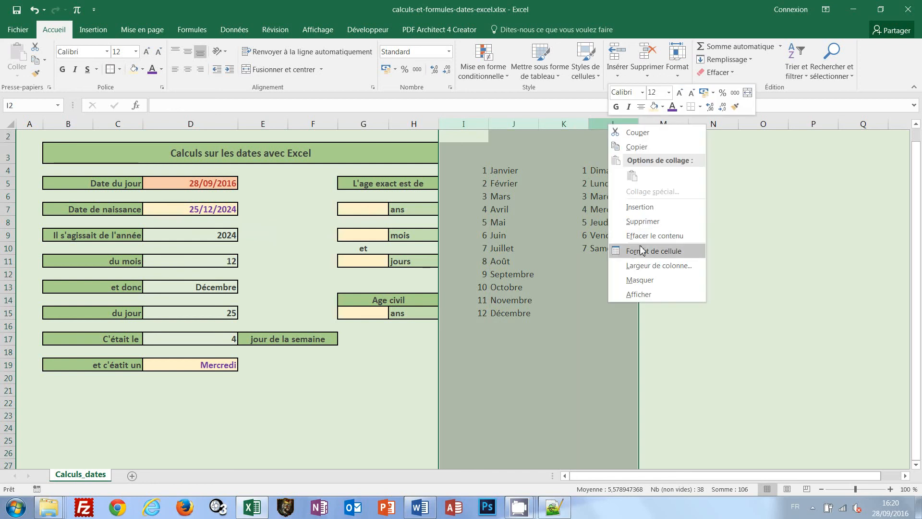
{"action": "left_click", "coordinate": [640, 281]}
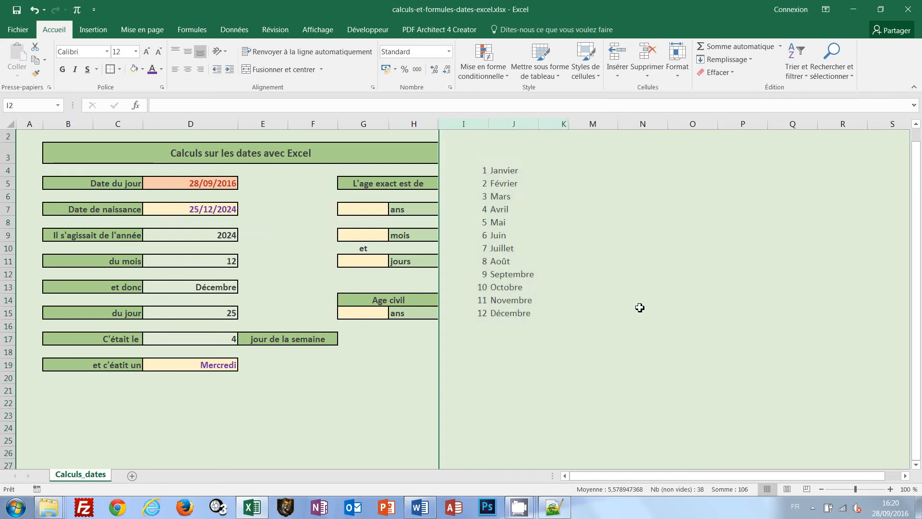
{"action": "left_click", "coordinate": [576, 341]}
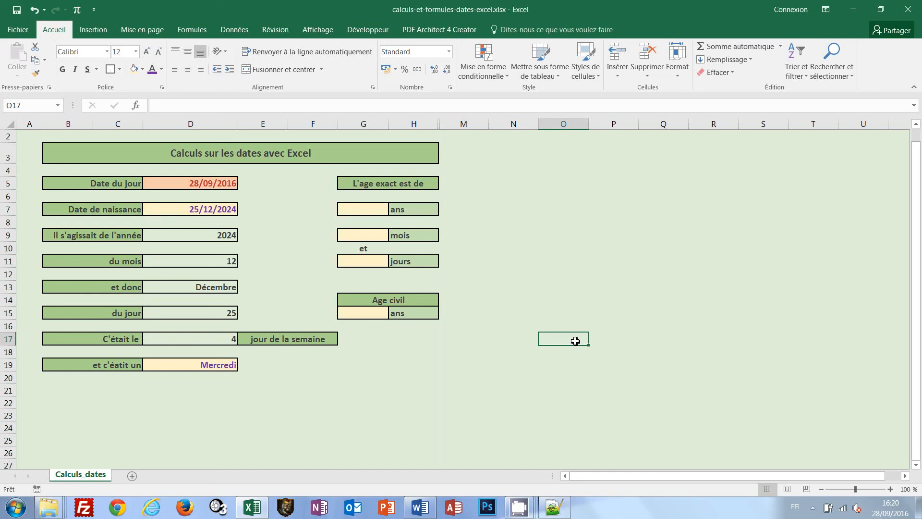
Replace the future date in cell D7 with a past date of birth in April
{"action": "left_click", "coordinate": [190, 210]}
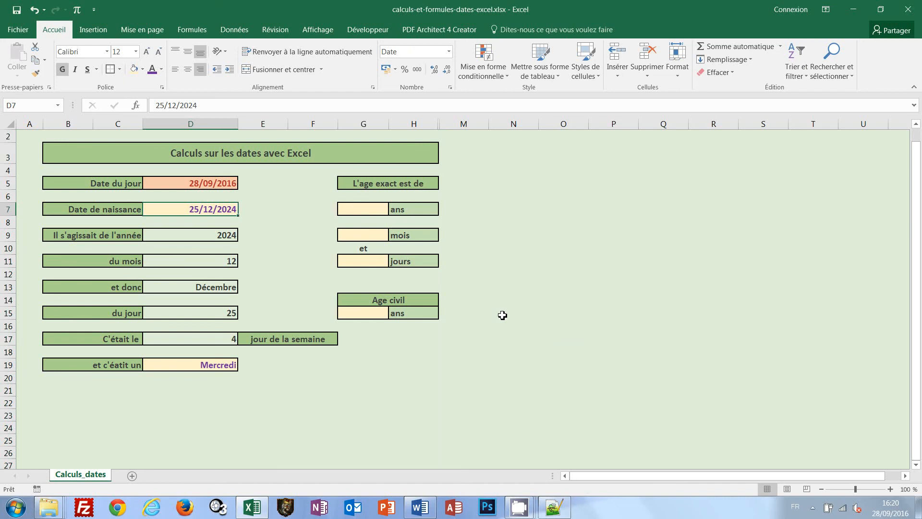
{"action": "type", "text": "27/04/"}
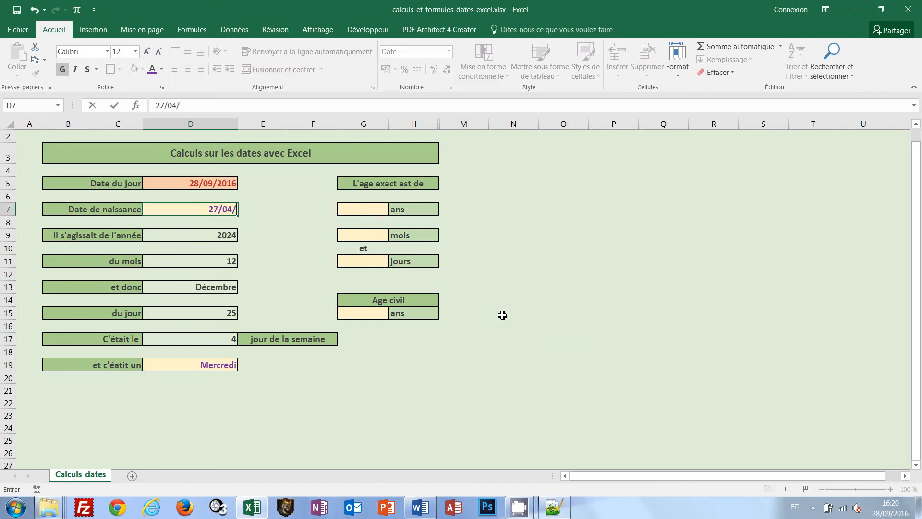
{"action": "type", "text": "1990"}
{"action": "key", "text": "Return"}
{"action": "left_click", "coordinate": [504, 315]}
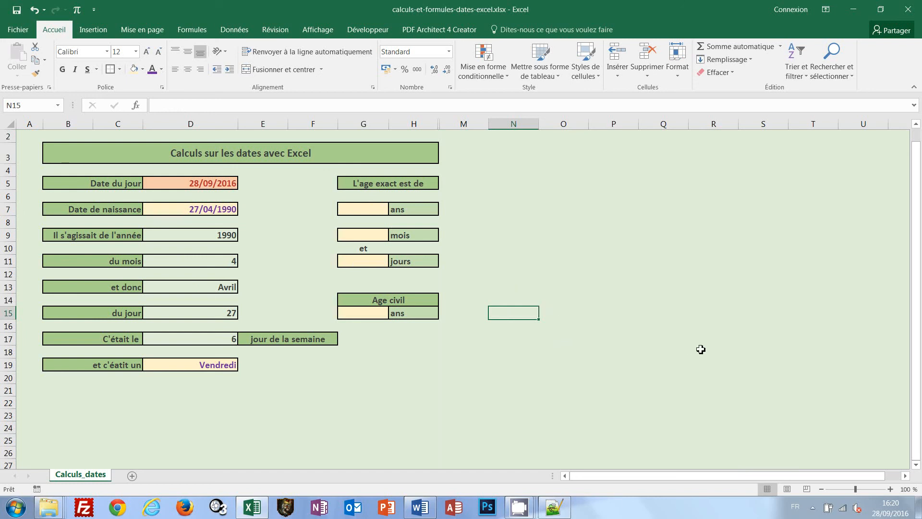
Compute the difference in years in cell G7 with the formula =ANNEE(D5)-ANNEE(D7)
{"action": "left_click", "coordinate": [349, 205]}
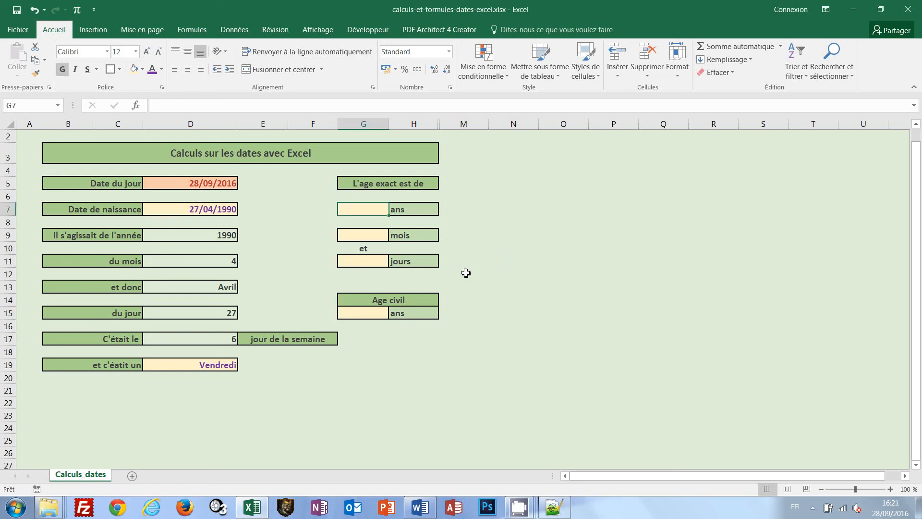
{"action": "type", "text": "=a"}
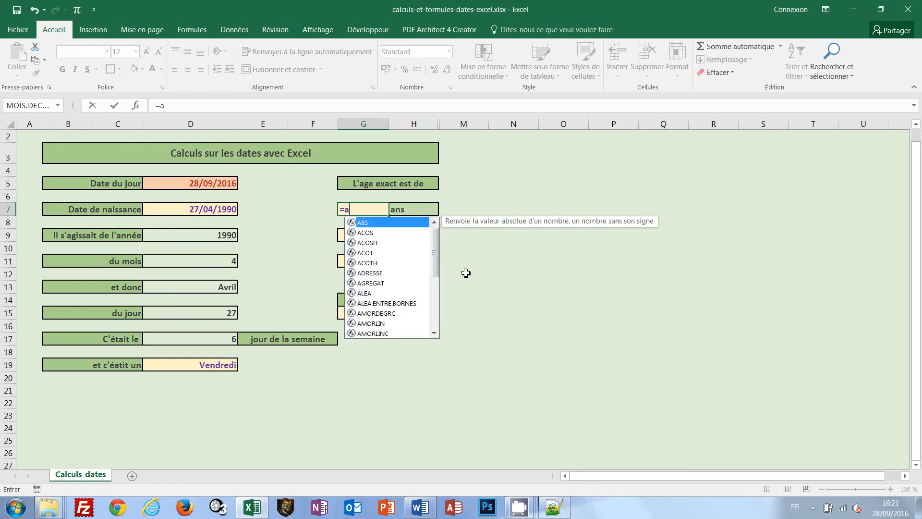
{"action": "type", "text": "nnee("}
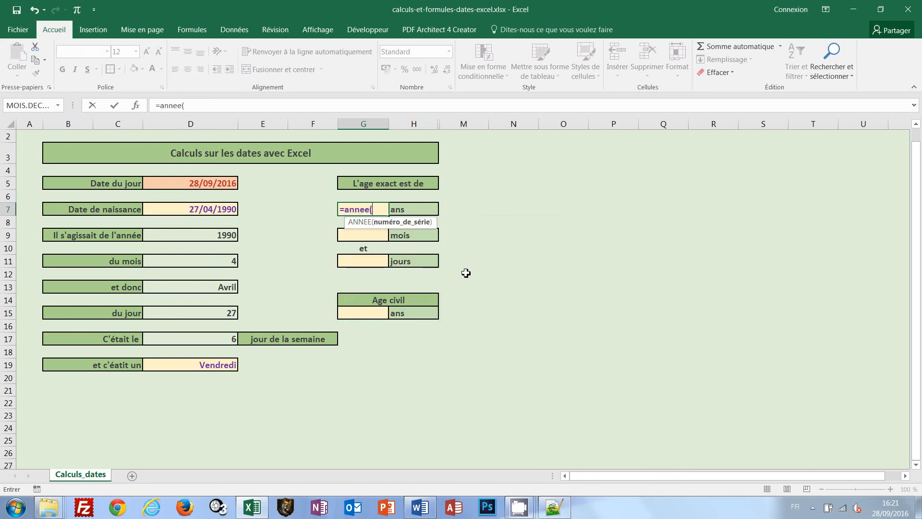
{"action": "left_click", "coordinate": [200, 185]}
{"action": "type", "text": ")-a"}
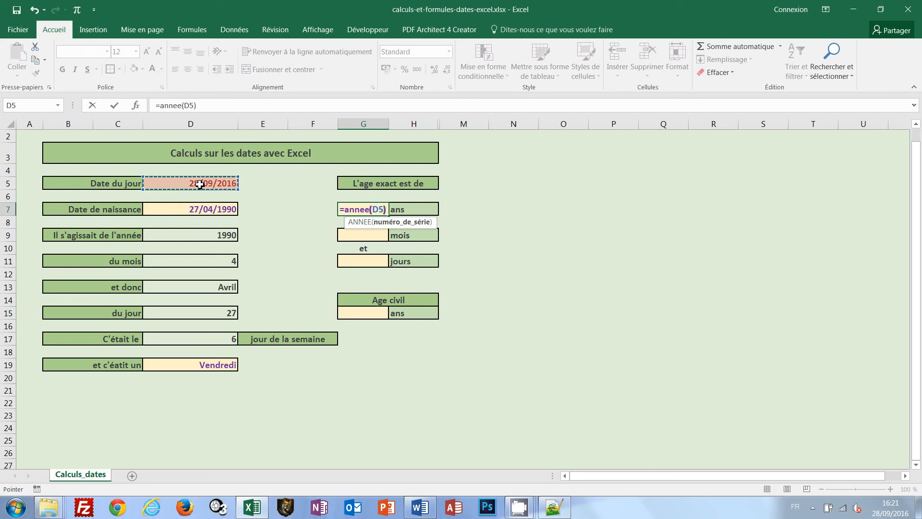
{"action": "type", "text": "nnee("}
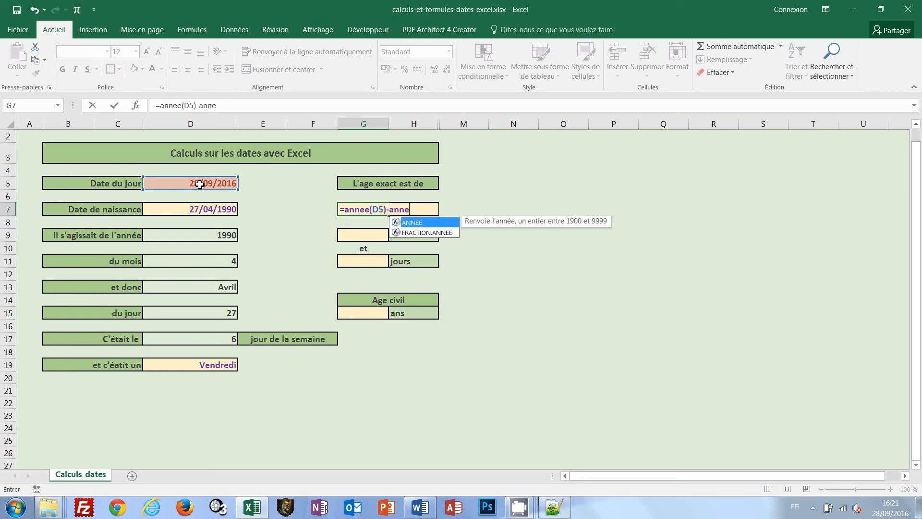
{"action": "left_click", "coordinate": [184, 210]}
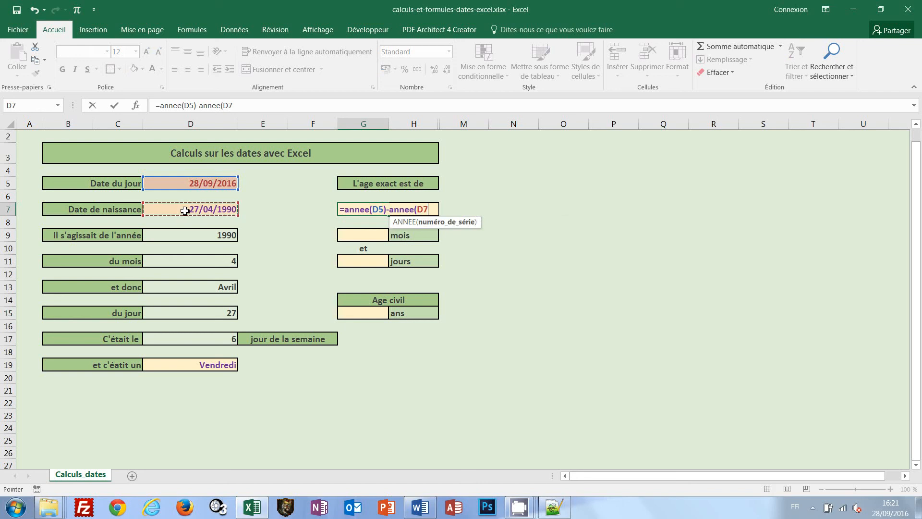
{"action": "type", "text": ")"}
{"action": "key", "text": "Return"}
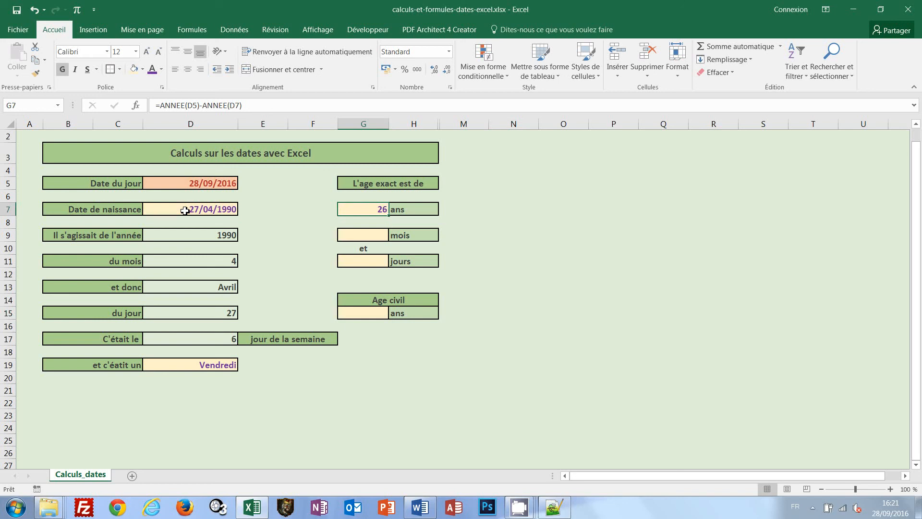
Compute the difference in months in cell G9 with the formula =MOIS(D5)-MOIS(D7)
{"action": "left_click", "coordinate": [371, 235]}
{"action": "type", "text": "=mois("}
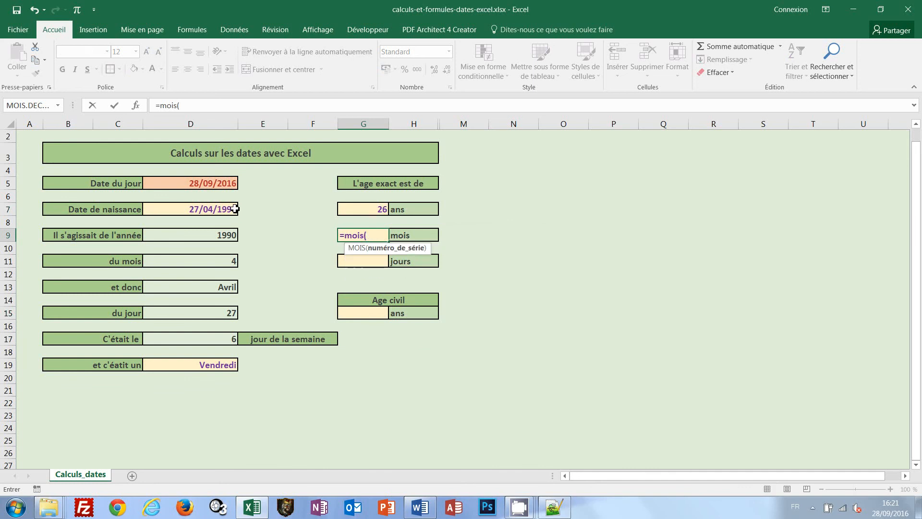
{"action": "left_click", "coordinate": [199, 184]}
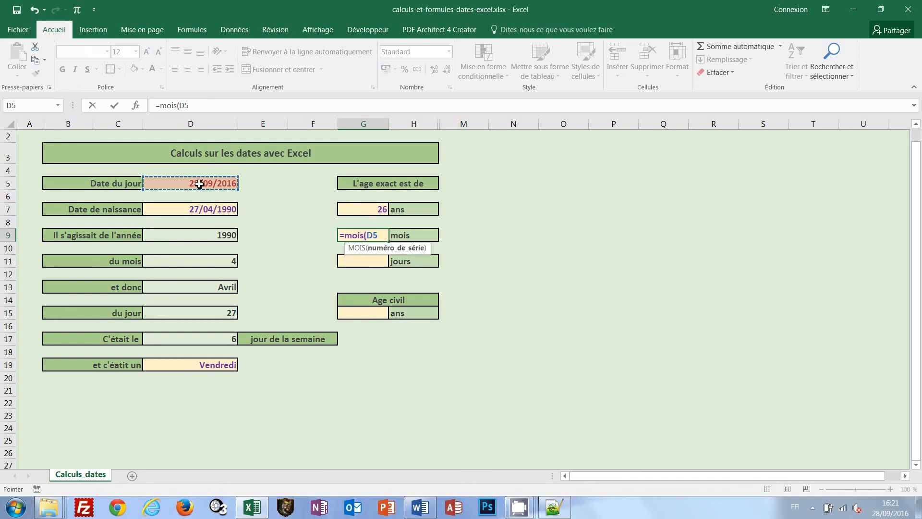
{"action": "type", "text": ")"}
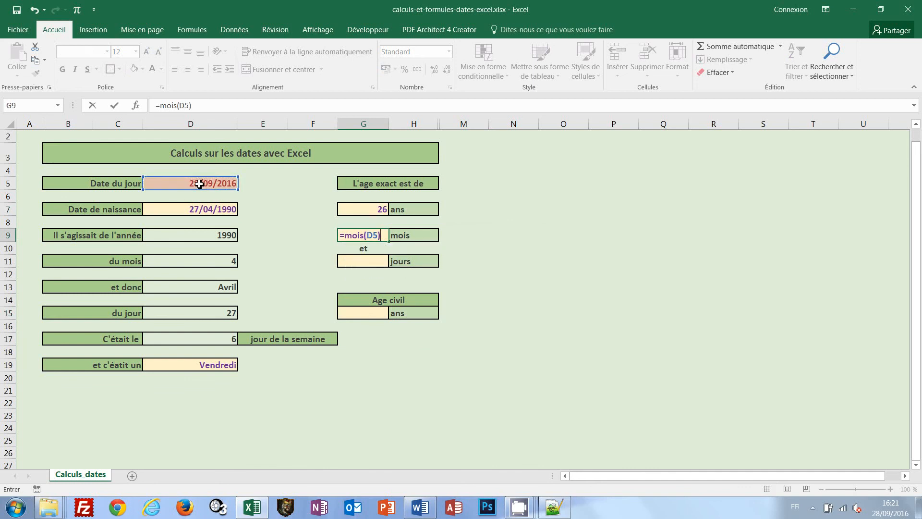
{"action": "type", "text": "-"}
{"action": "left_click", "coordinate": [210, 212]}
{"action": "type", "text": "mois"}
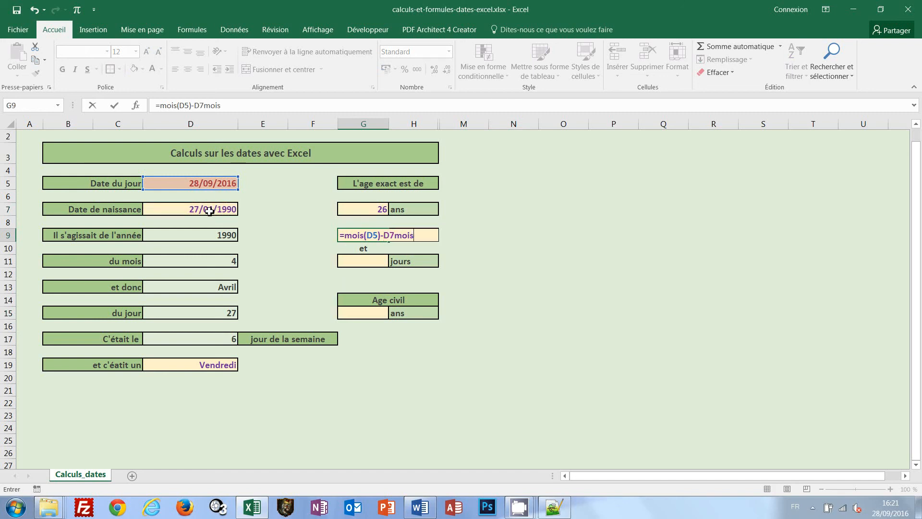
{"action": "type", "text": "("}
{"action": "key", "text": "BackSpace"}
{"action": "key", "text": "BackSpace"}
{"action": "key", "text": "BackSpace"}
{"action": "key", "text": "BackSpace"}
{"action": "key", "text": "BackSpace"}
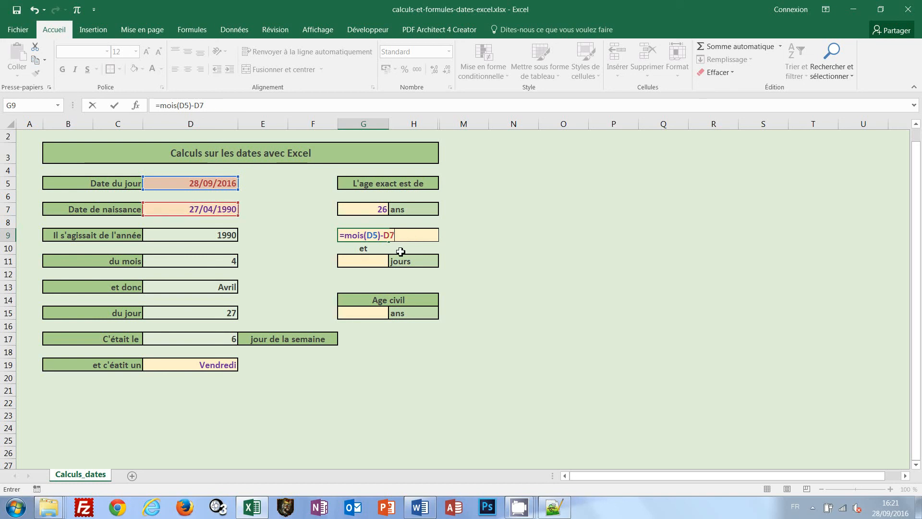
{"action": "key", "text": "BackSpace"}
{"action": "key", "text": "BackSpace"}
{"action": "type", "text": "moi"}
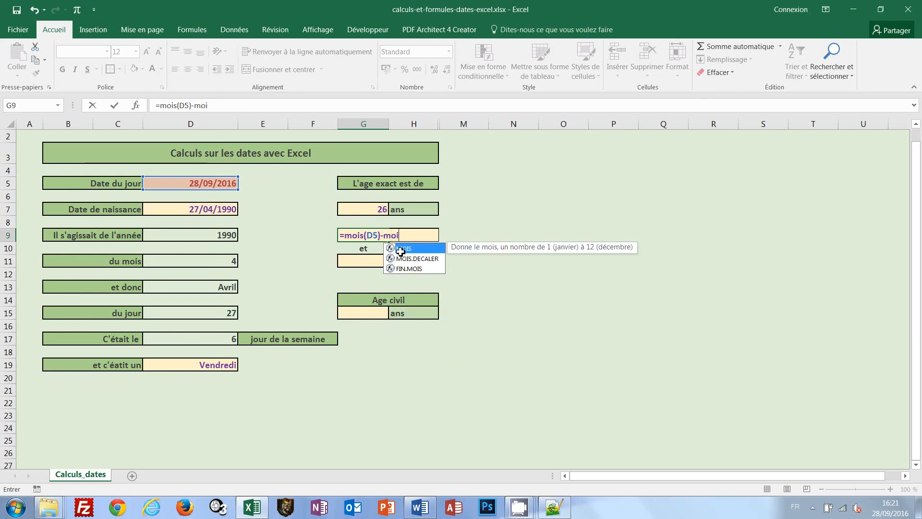
{"action": "type", "text": "s("}
{"action": "left_click", "coordinate": [220, 211]}
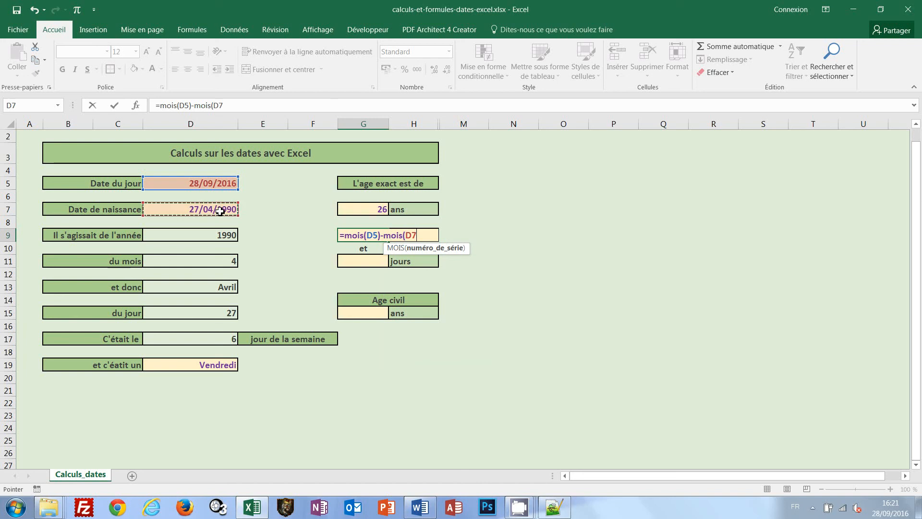
{"action": "type", "text": ")"}
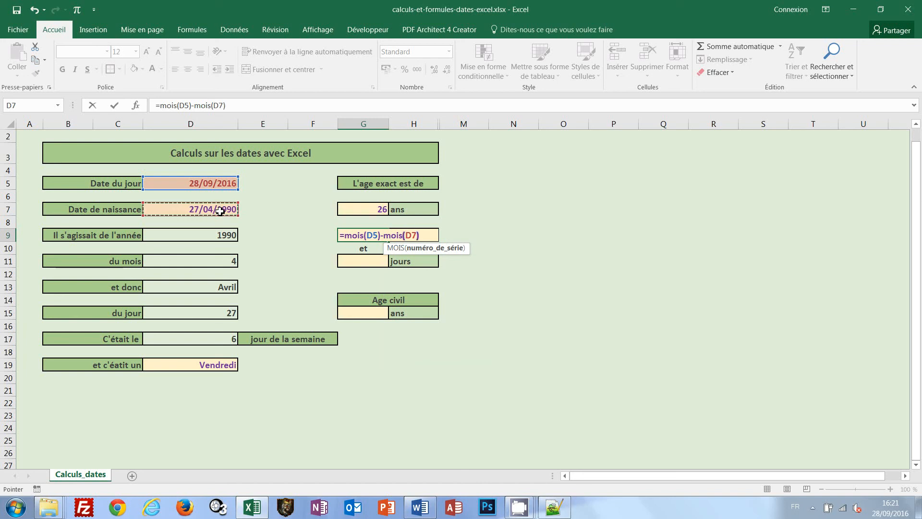
{"action": "key", "text": "ctrl+Return"}
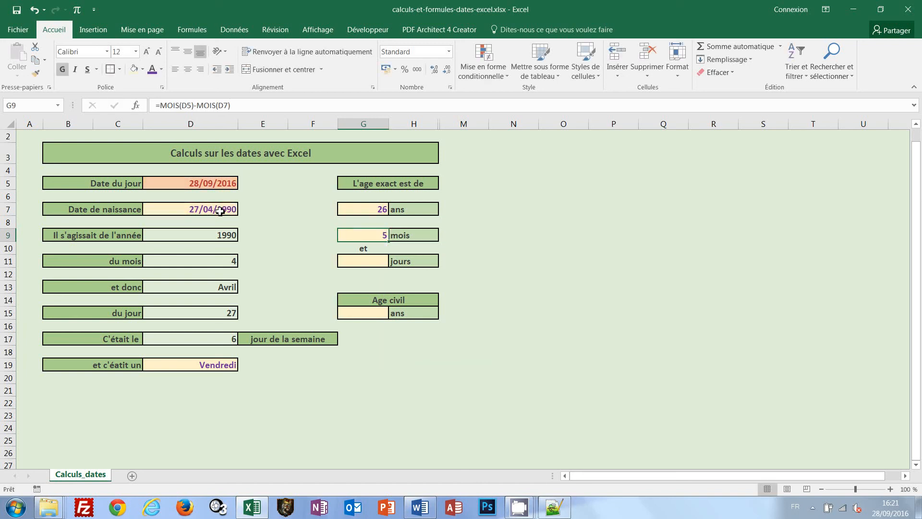
Compute the difference in days in cell G11 with the formula =JOUR(D5)-JOUR(D7)
{"action": "left_click", "coordinate": [376, 263]}
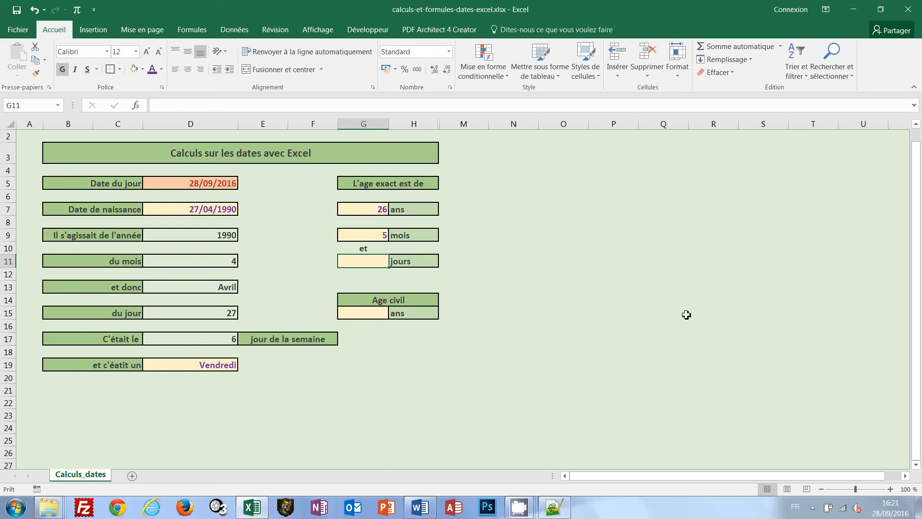
{"action": "type", "text": "=jour("}
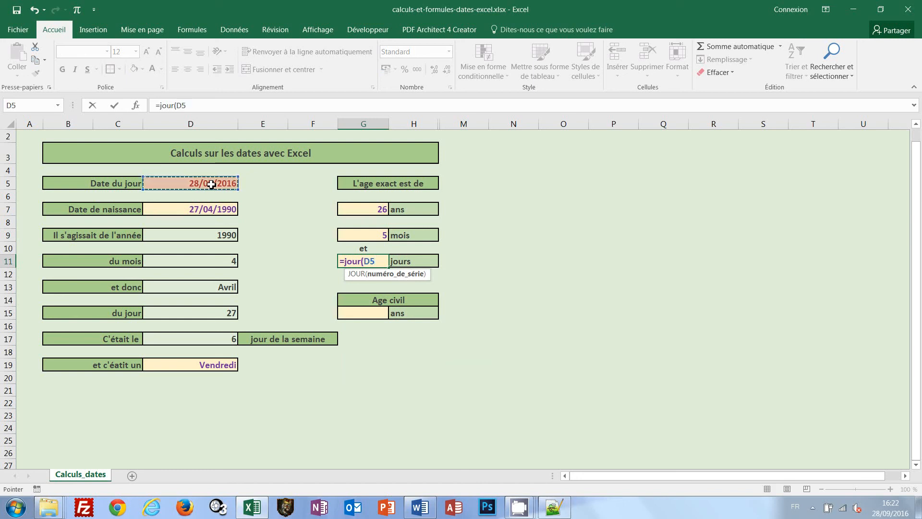
{"action": "type", "text": ")"}
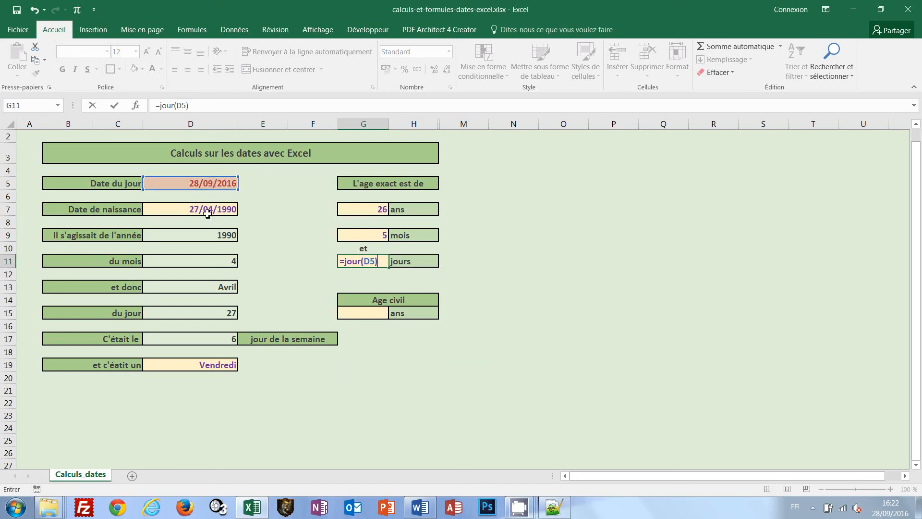
{"action": "type", "text": "-jour("}
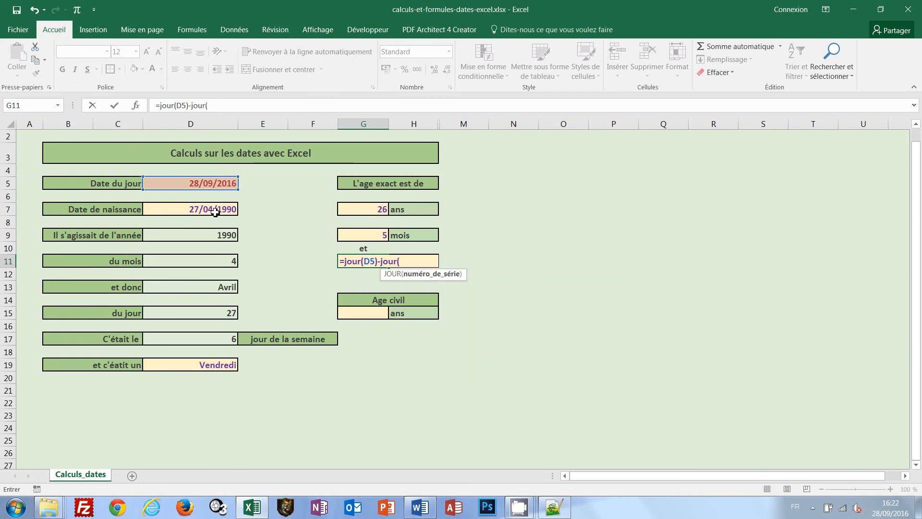
{"action": "left_click", "coordinate": [216, 212]}
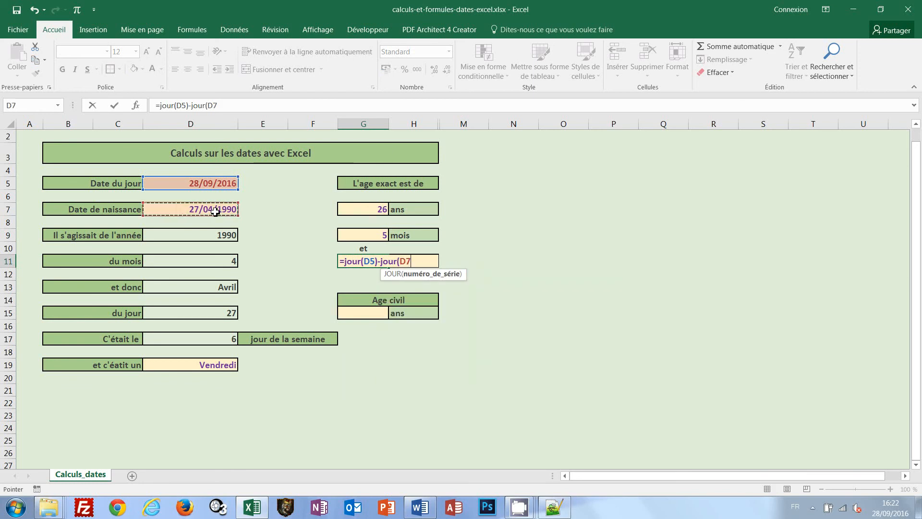
{"action": "type", "text": ")"}
{"action": "key", "text": "ctrl+Return"}
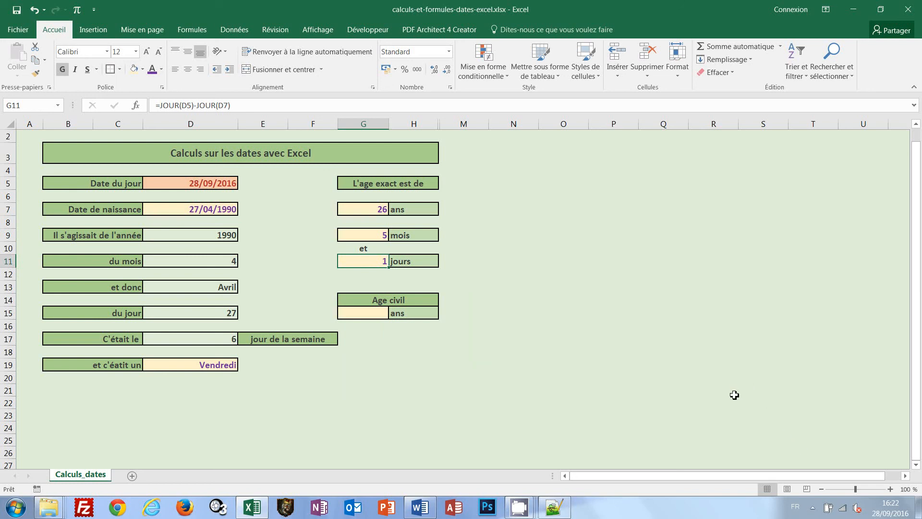
Replace the date of birth in cell D7 with a past date in late November
{"action": "left_click", "coordinate": [201, 208]}
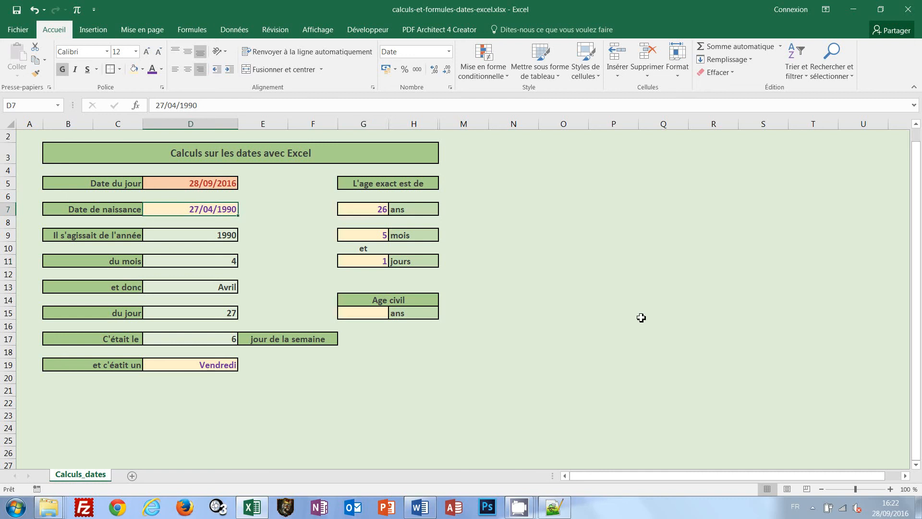
{"action": "type", "text": "30/"}
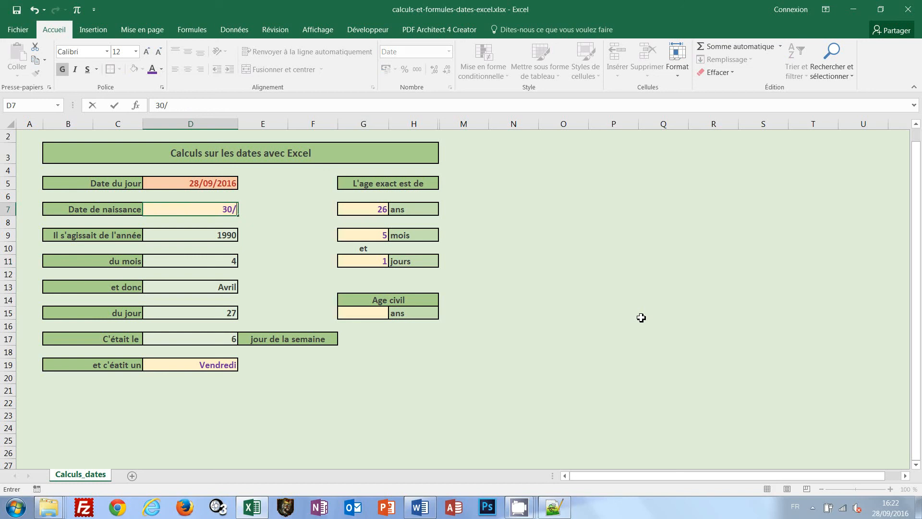
{"action": "type", "text": "11/1989"}
{"action": "key", "text": "Return"}
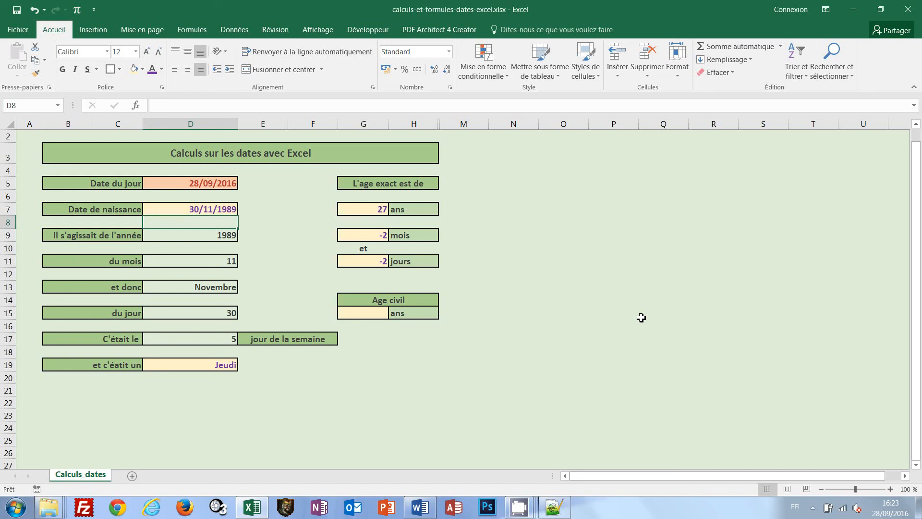
Compute the civil age in whole years in cell G15 with the formula =ENT((D5-D7)/365,25)
{"action": "left_click", "coordinate": [375, 313]}
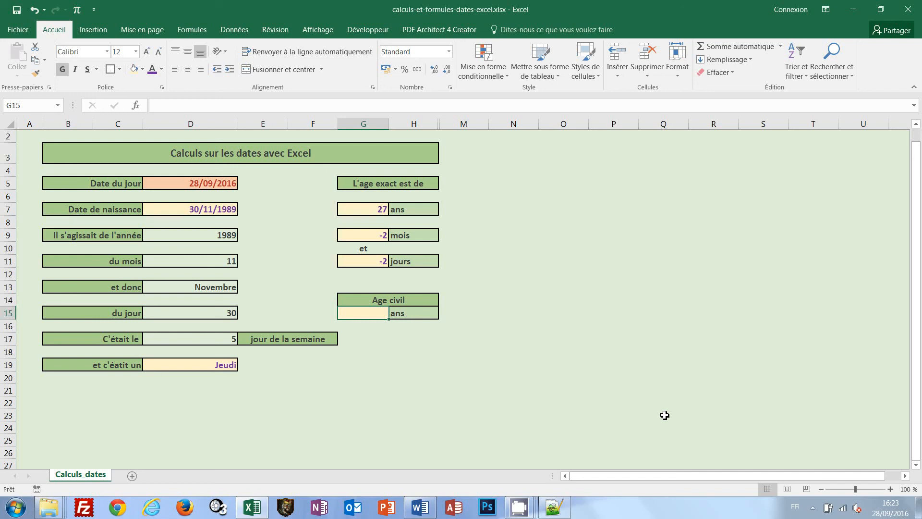
{"action": "type", "text": "="}
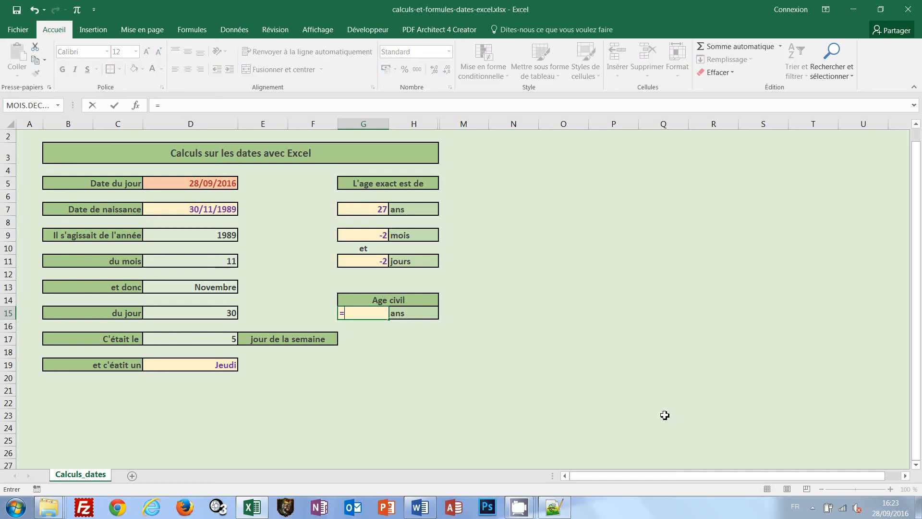
{"action": "type", "text": "ent"}
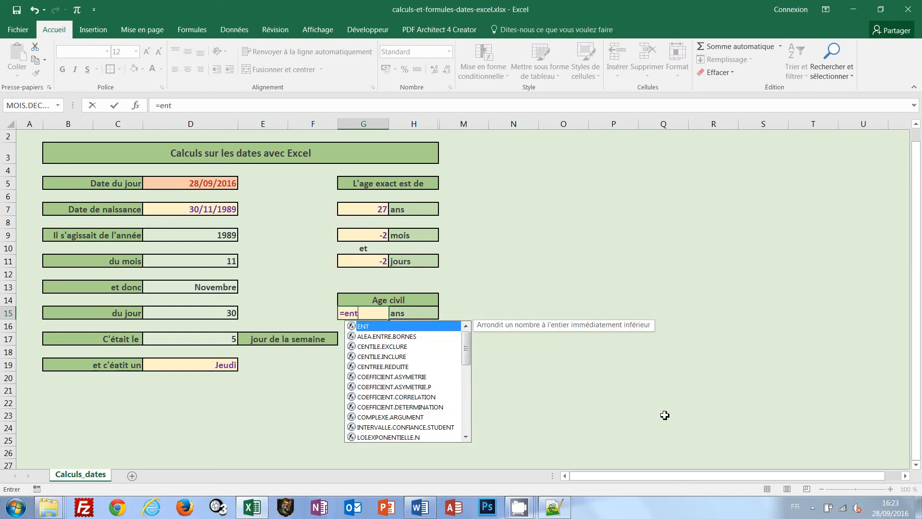
{"action": "type", "text": "("}
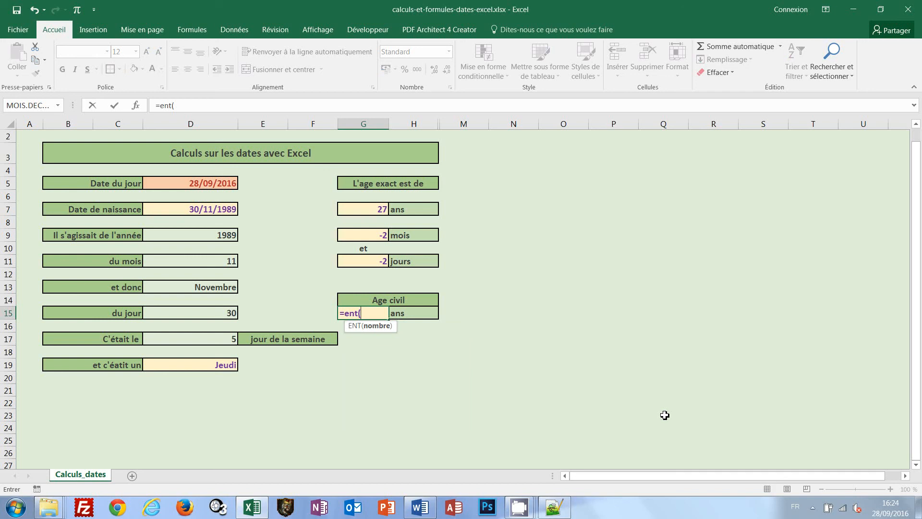
{"action": "type", "text": "("}
{"action": "left_click", "coordinate": [190, 183]}
{"action": "type", "text": "-"}
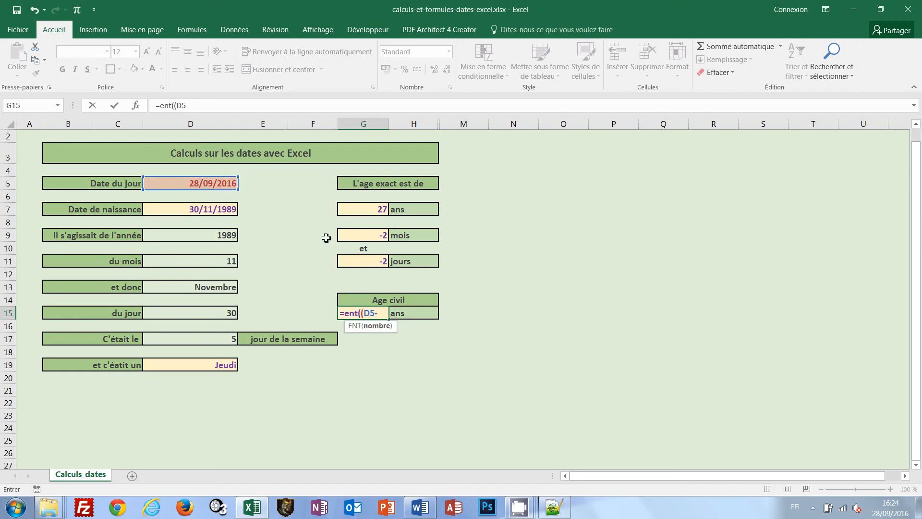
{"action": "left_click", "coordinate": [228, 212]}
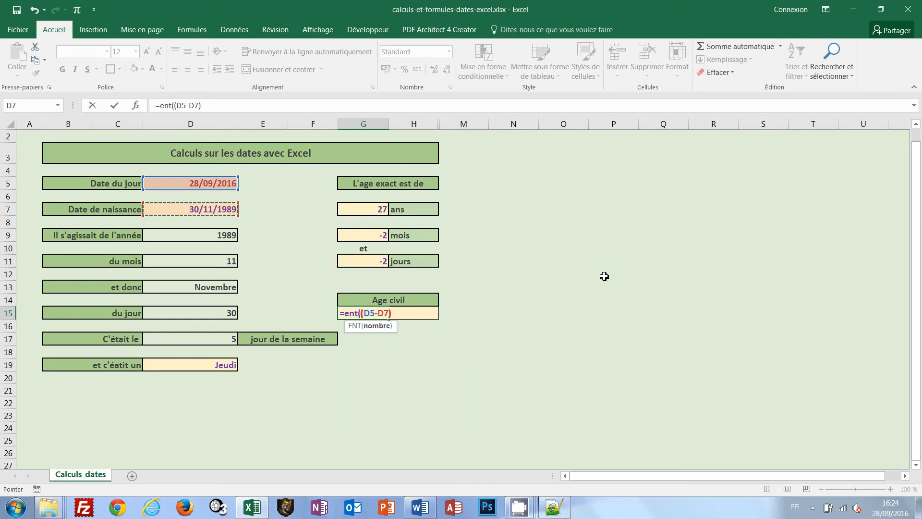
{"action": "type", "text": ")/365"}
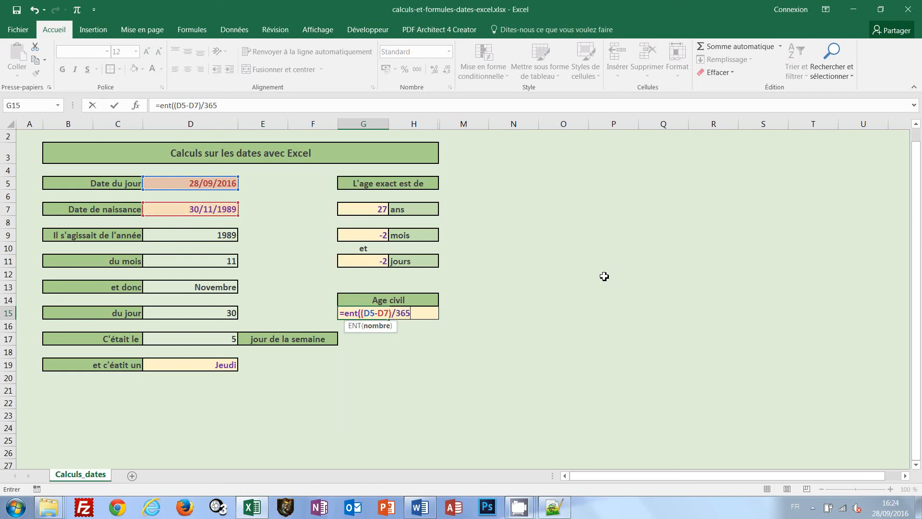
{"action": "type", "text": ",25)"}
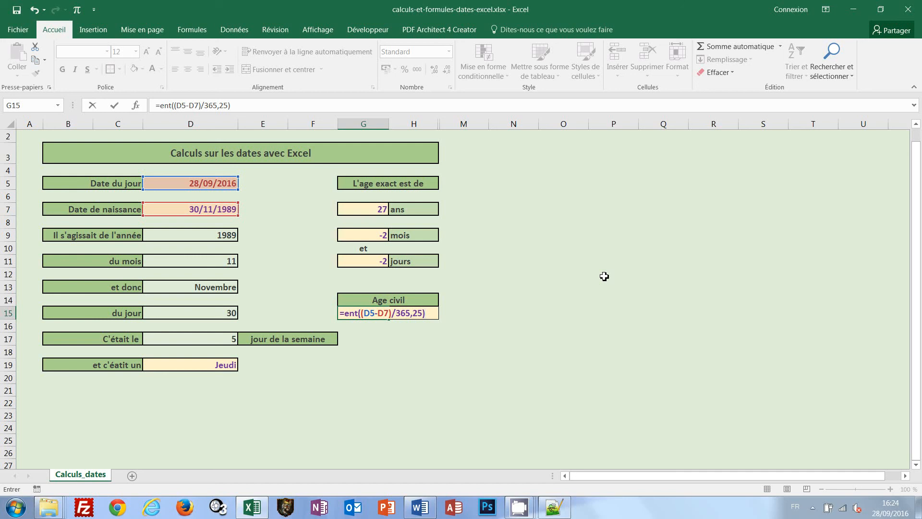
{"action": "key", "text": "ctrl+Return"}
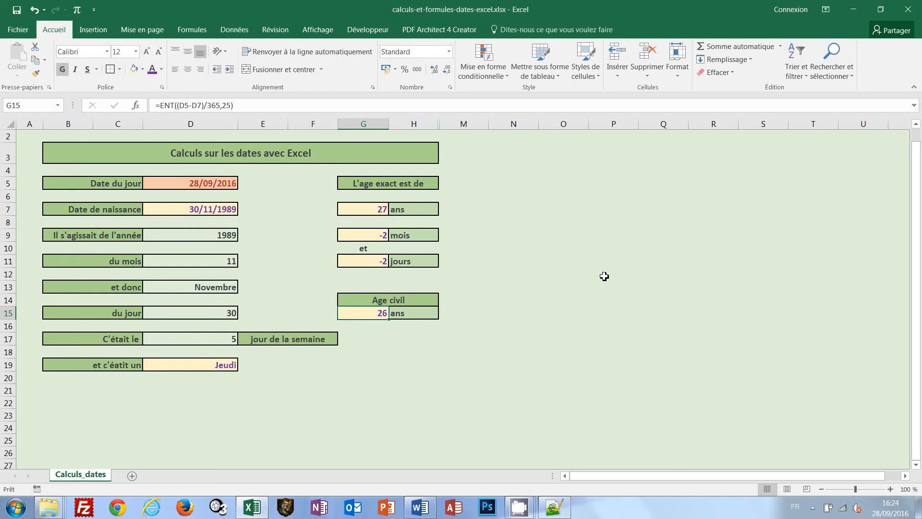
Apply the Date longue number format to the date of birth in cell D7
{"action": "left_click", "coordinate": [224, 213]}
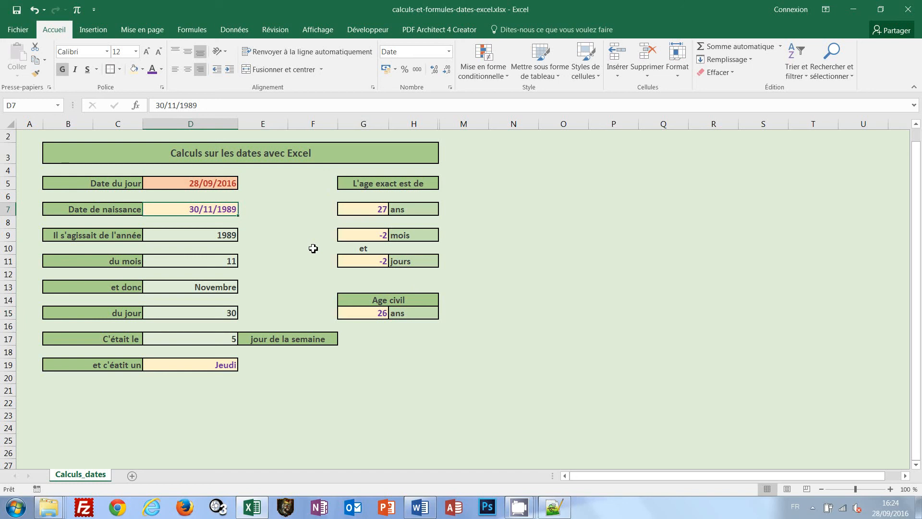
{"action": "left_click", "coordinate": [449, 52]}
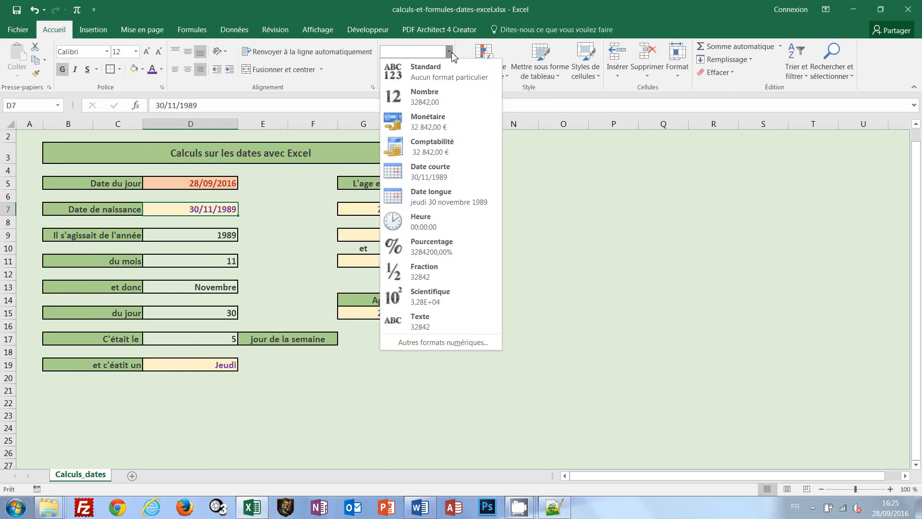
{"action": "left_click", "coordinate": [431, 198]}
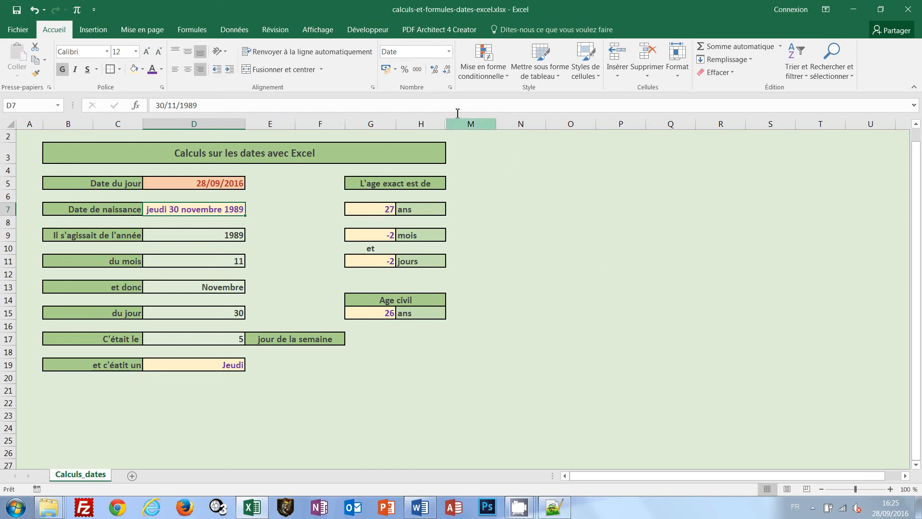
Give the date of birth in cell D7 the custom number format jjjj jj-mmmm-aaaa
{"action": "left_click", "coordinate": [449, 52]}
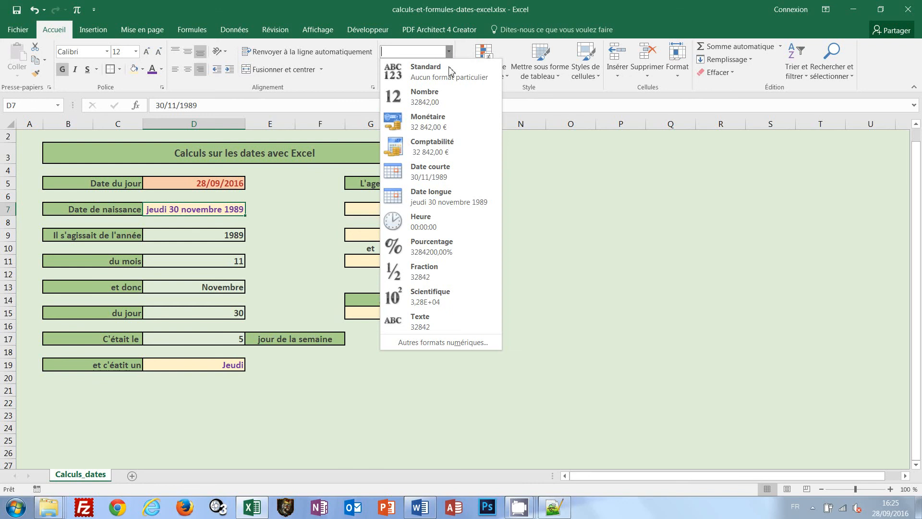
{"action": "left_click", "coordinate": [438, 342]}
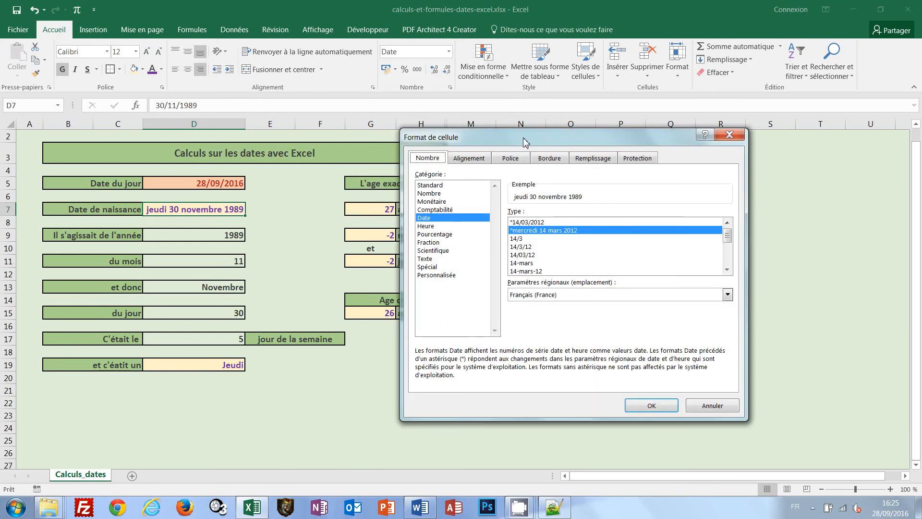
{"action": "left_click_drag", "start_coordinate": [524, 138], "coordinate": [510, 138]}
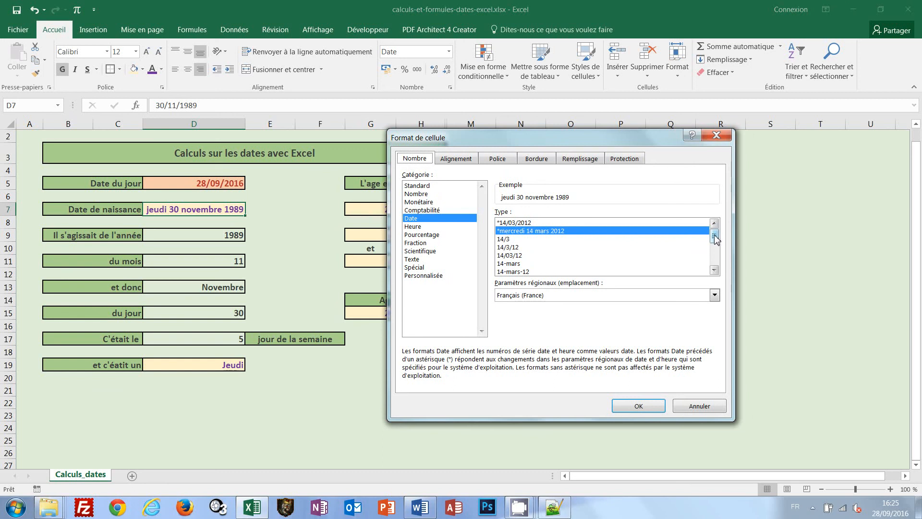
{"action": "mouse_move", "coordinate": [716, 242]}
{"action": "left_mouse_down"}
{"action": "mouse_move", "coordinate": [717, 264]}
{"action": "mouse_move", "coordinate": [715, 253]}
{"action": "left_mouse_up"}
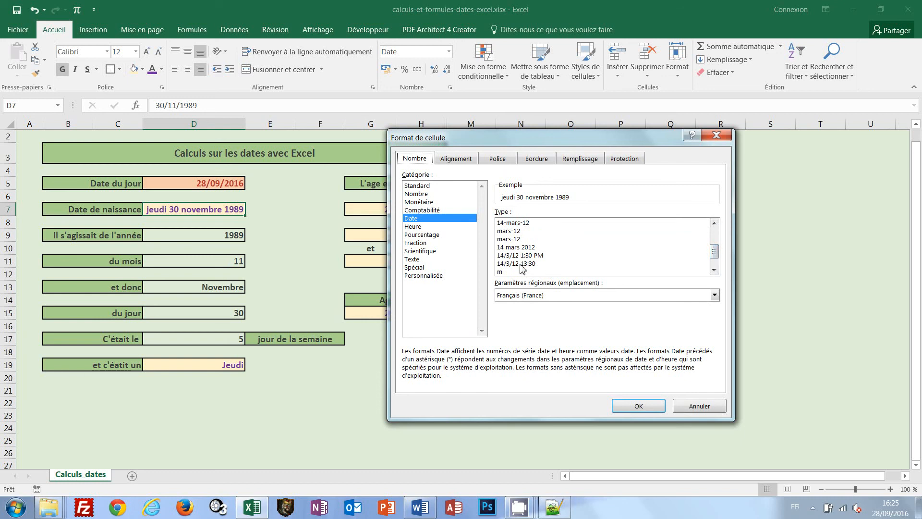
{"action": "left_click", "coordinate": [428, 275]}
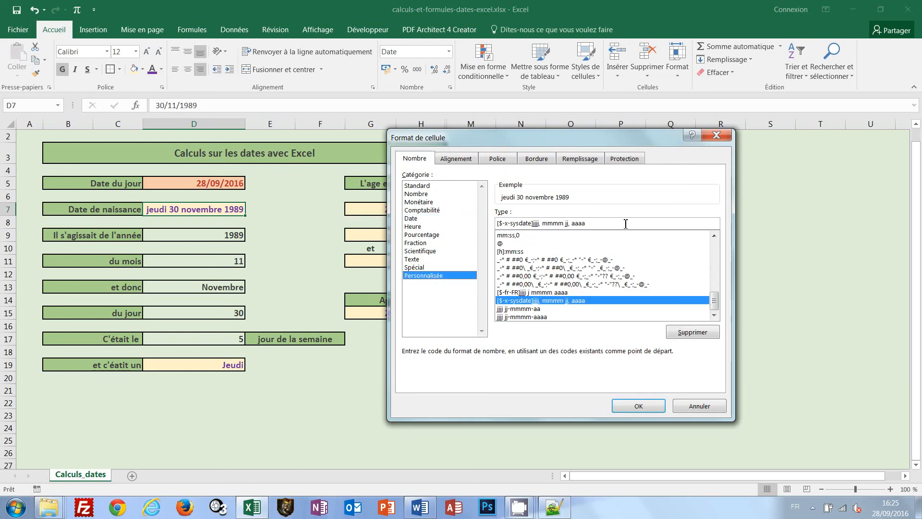
{"action": "triple_click", "coordinate": [508, 226]}
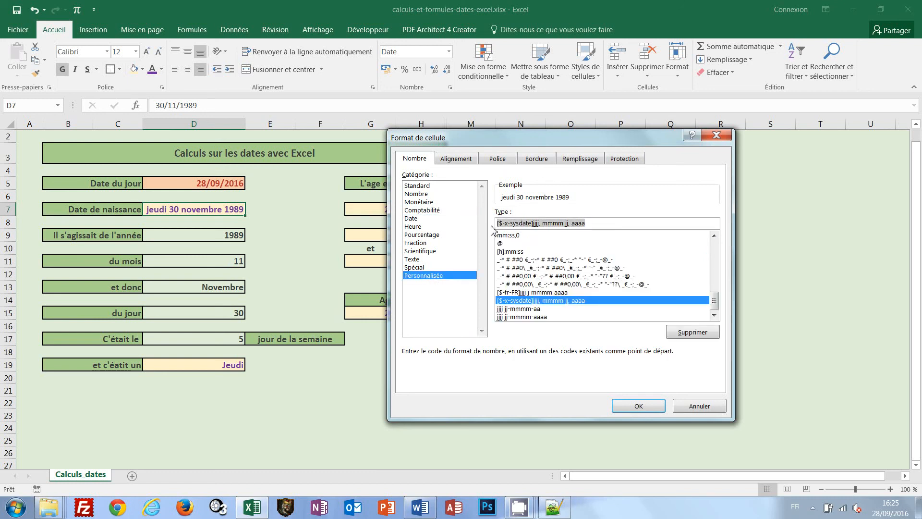
{"action": "key", "text": "BackSpace"}
{"action": "type", "text": "jj"}
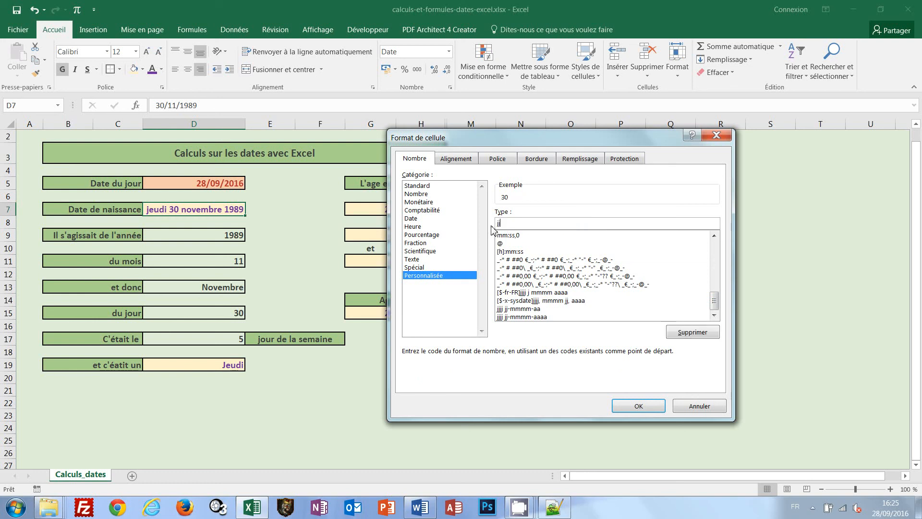
{"action": "type", "text": "jj"}
{"action": "type", "text": "j"}
{"action": "type", "text": "j-mmmm"}
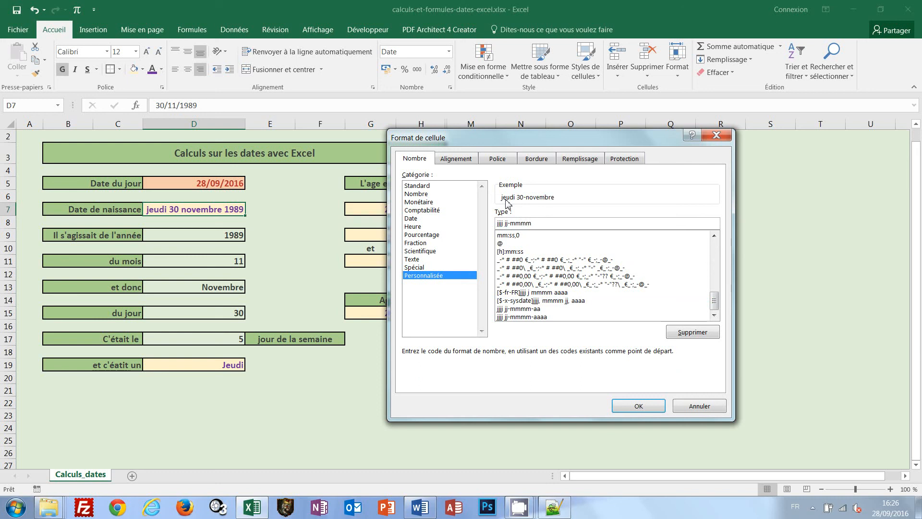
{"action": "type", "text": "-aa"}
{"action": "type", "text": "aa"}
{"action": "left_click", "coordinate": [628, 406]}
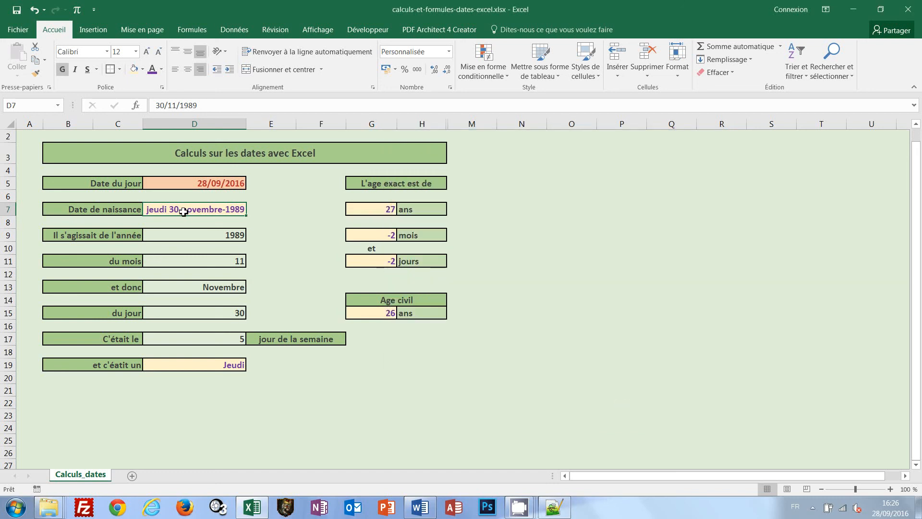